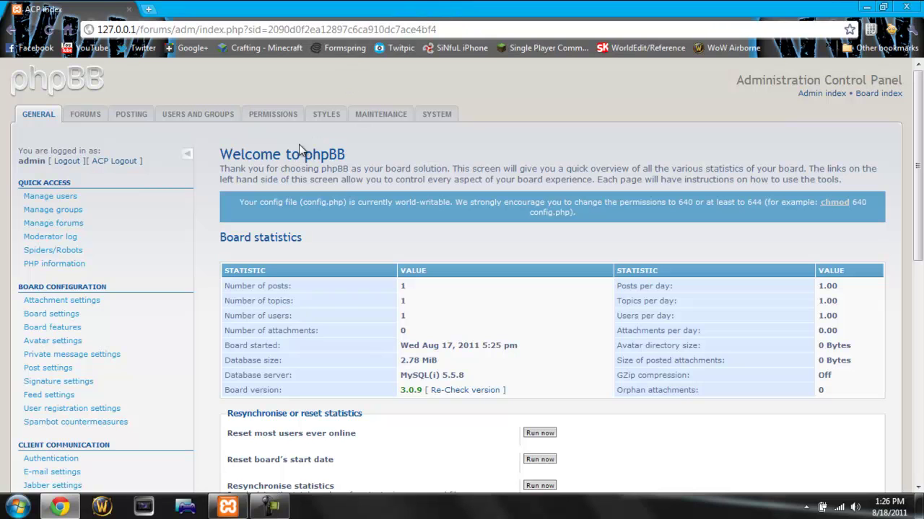
Step: Scroll through the admin index page to review board statistics and recent administrator actions
scroll(174, 194, down, 5)
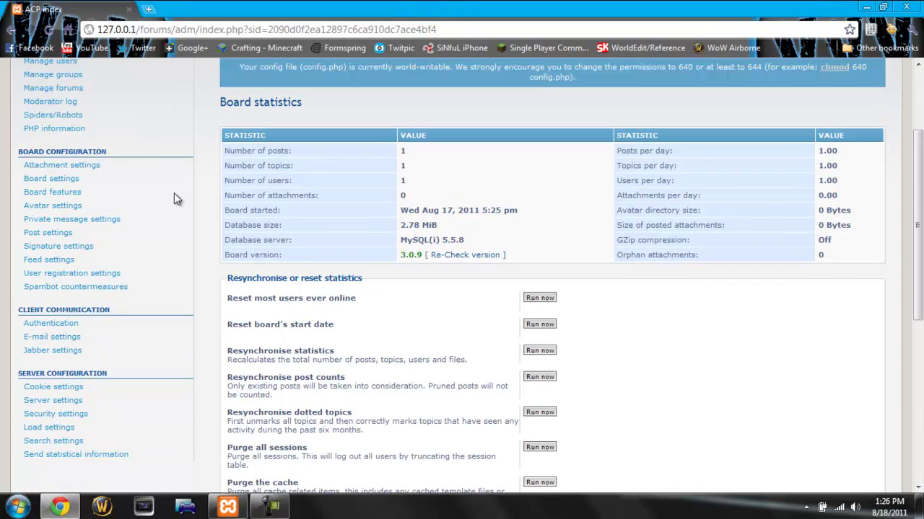
scroll(155, 212, down, 1)
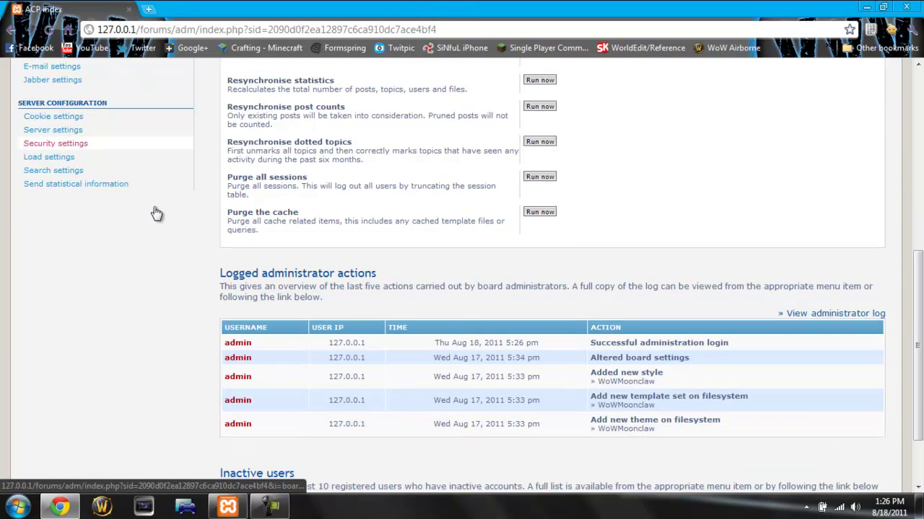
scroll(148, 206, up, 6)
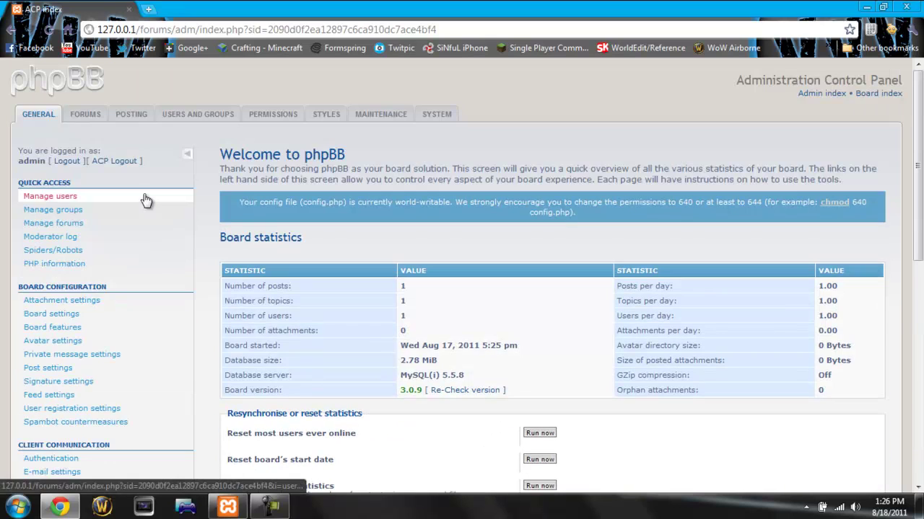
Step: Open the edit settings for Your first category, keeping its type as Category
click(85, 115)
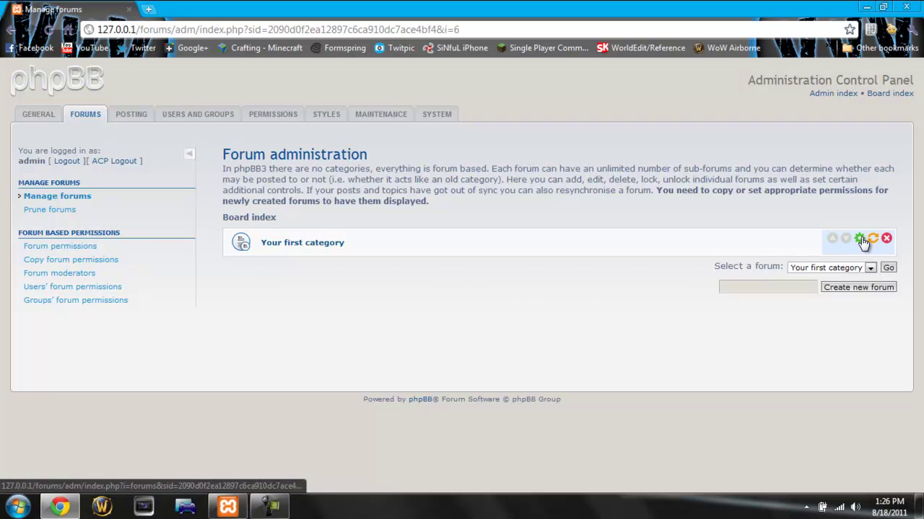
click(860, 238)
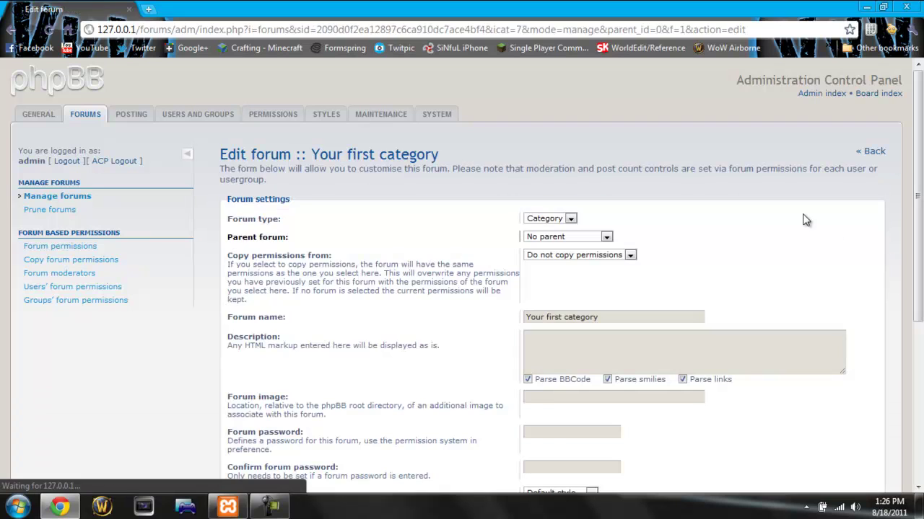
click(567, 220)
click(563, 227)
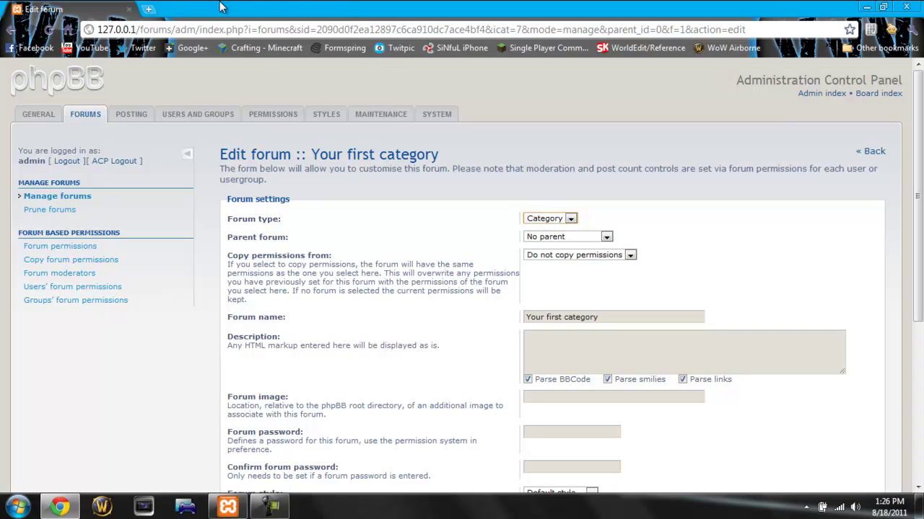
click(148, 10)
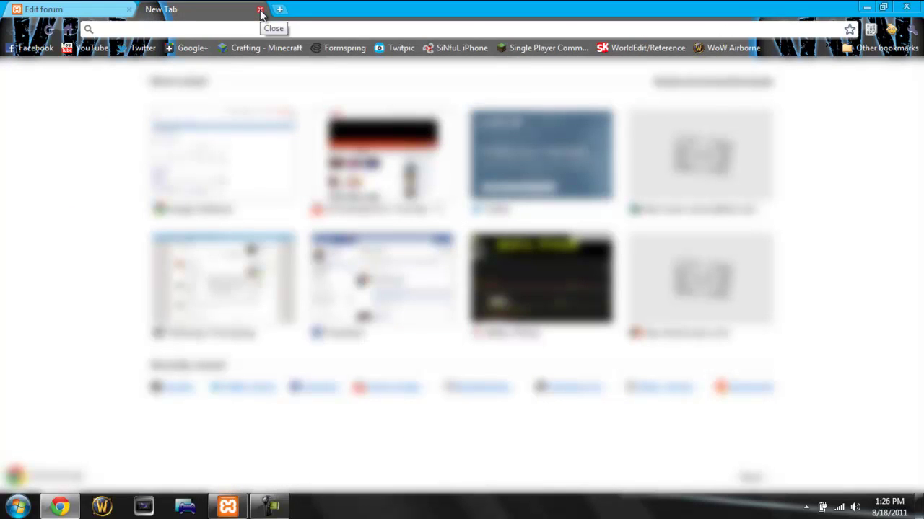
text(http://)
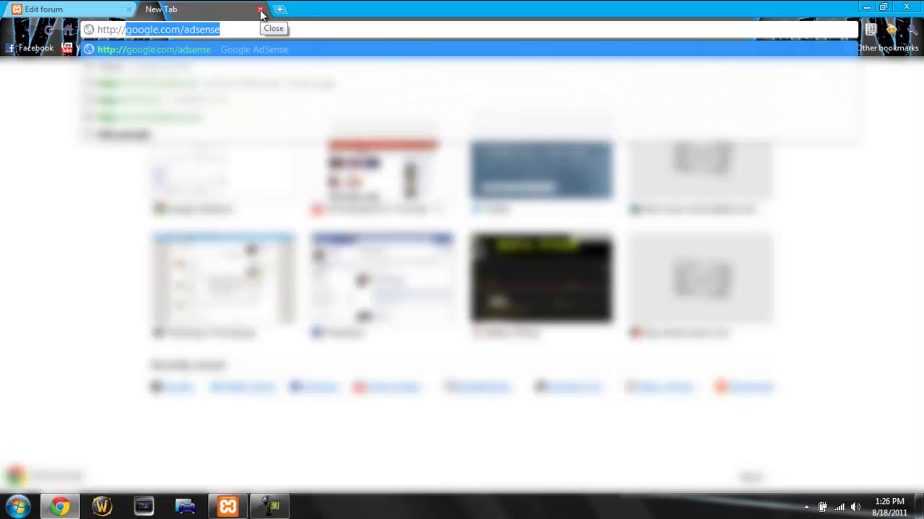
text(localhost)
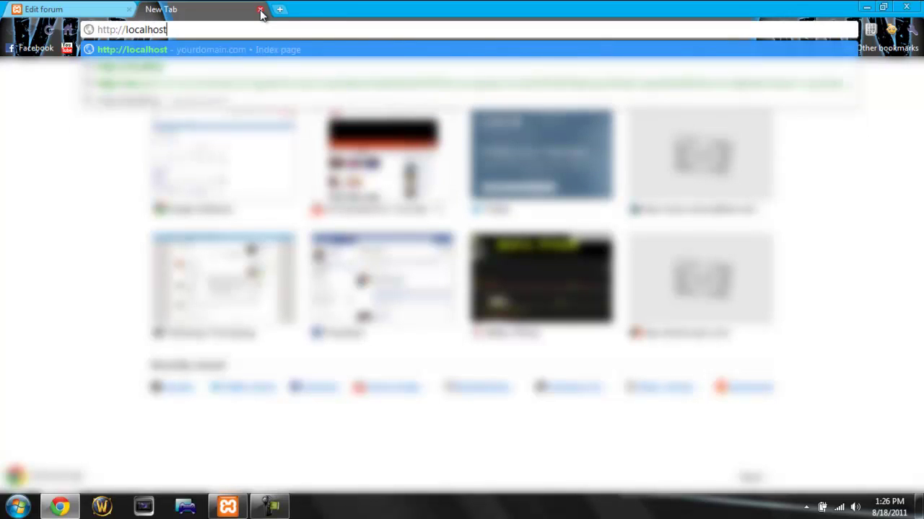
text(/forums)
key(Return)
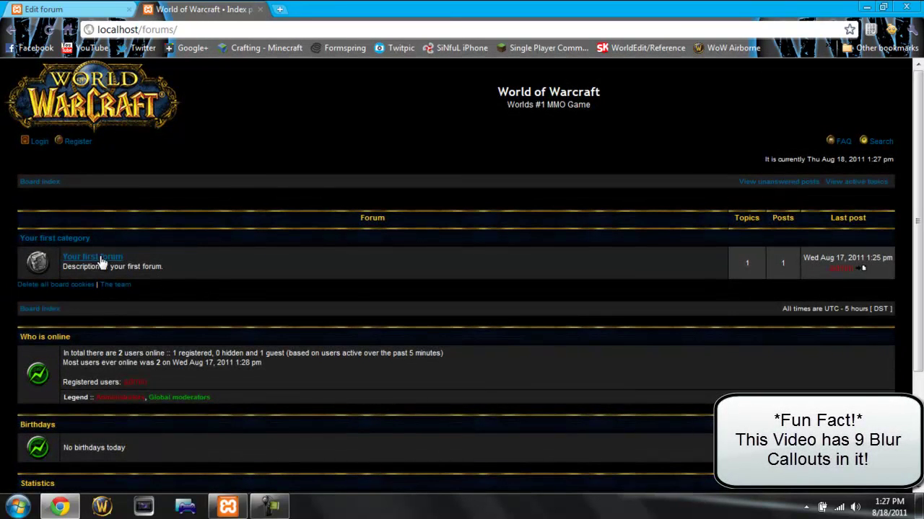
triple_click(29, 240)
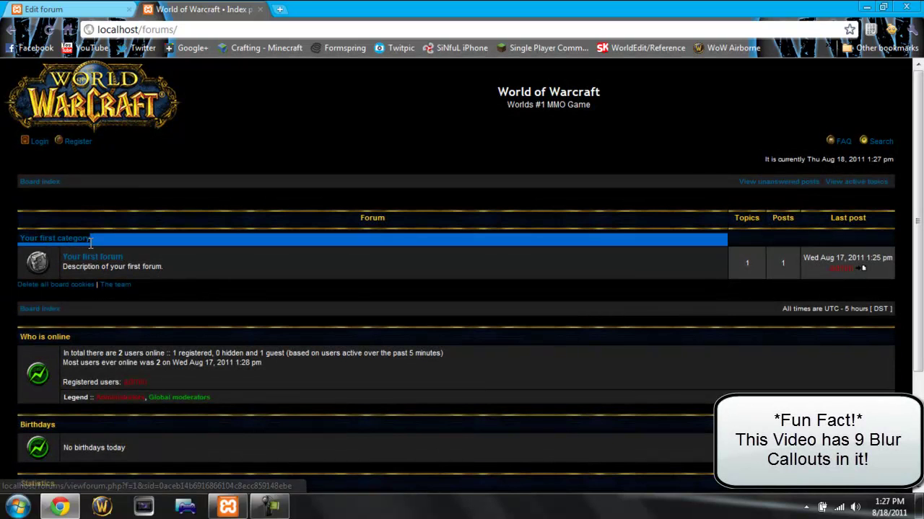
click(65, 9)
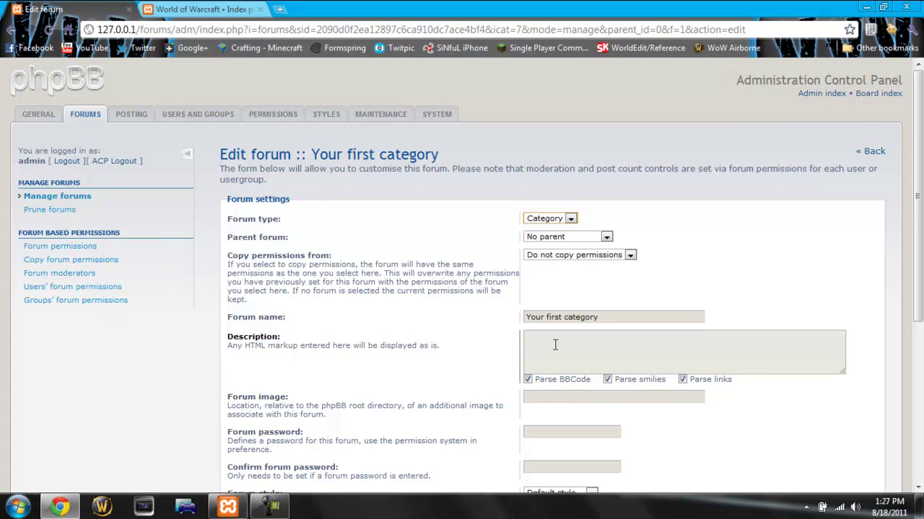
click(219, 9)
drag(104, 236, 11, 241)
click(43, 9)
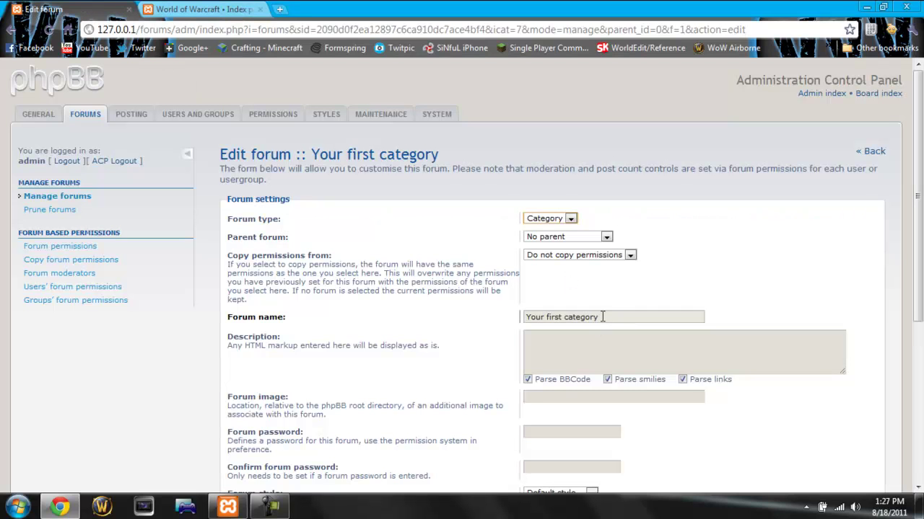
Step: Replace the category name with 'World of Warcraft' and submit the change
drag(598, 315, 473, 310)
text(Wo)
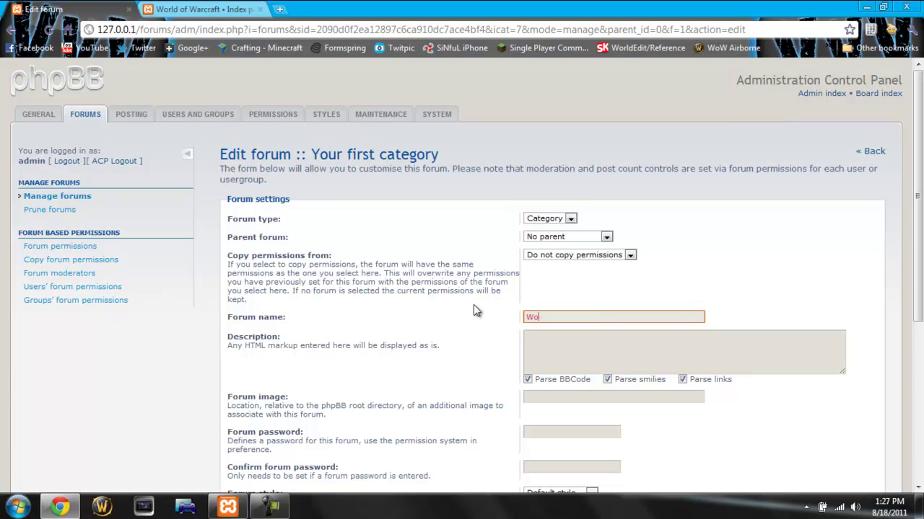
text(rld of Warcraftt)
key(Tab)
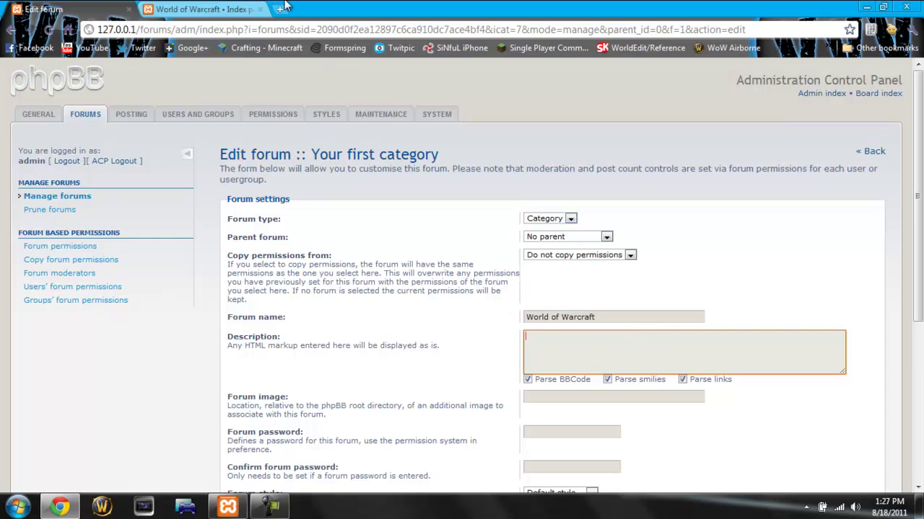
click(199, 8)
drag(216, 236, 18, 238)
click(98, 75)
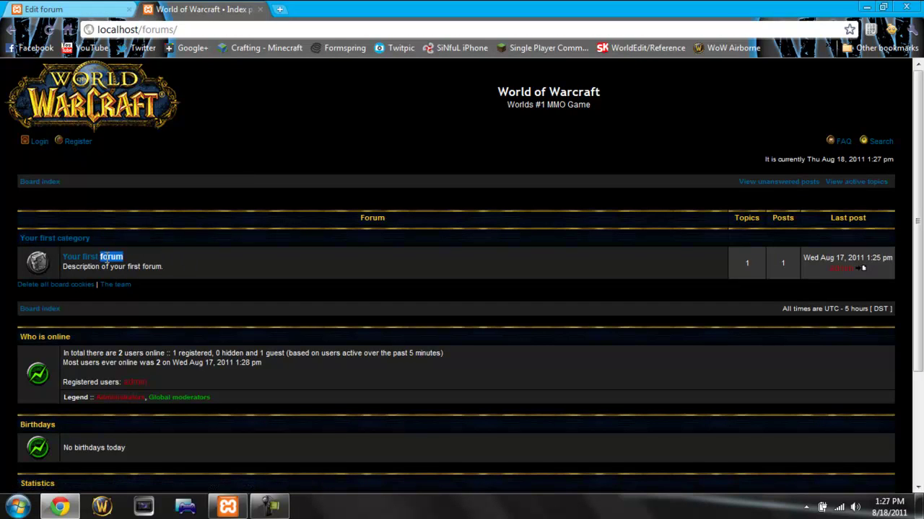
click(98, 72)
click(72, 8)
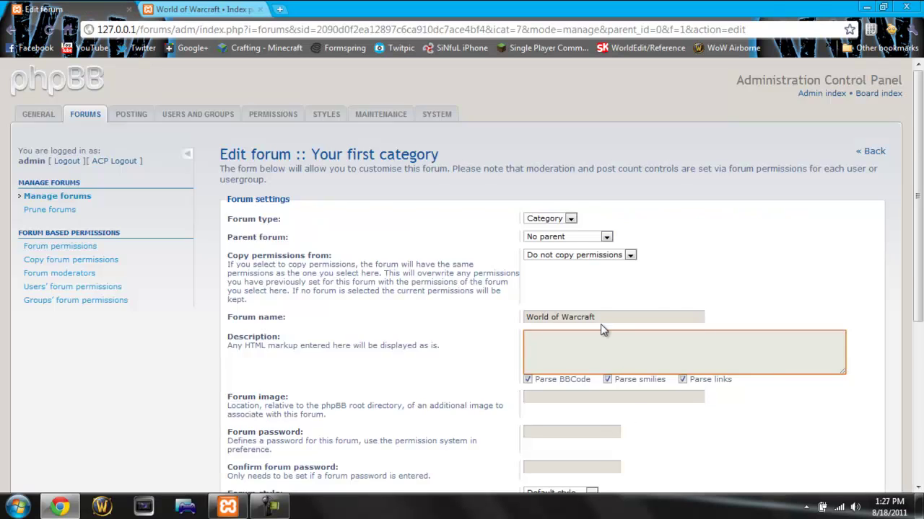
scroll(601, 323, down, 4)
click(546, 459)
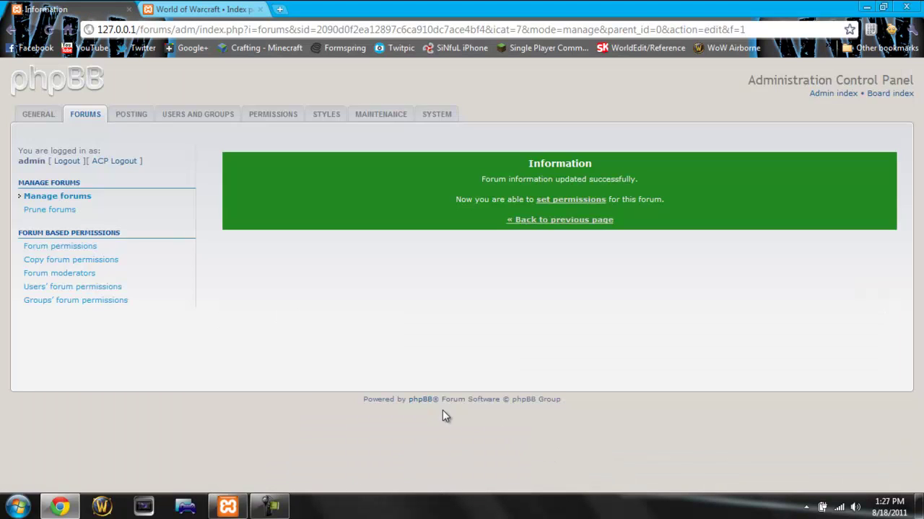
click(509, 226)
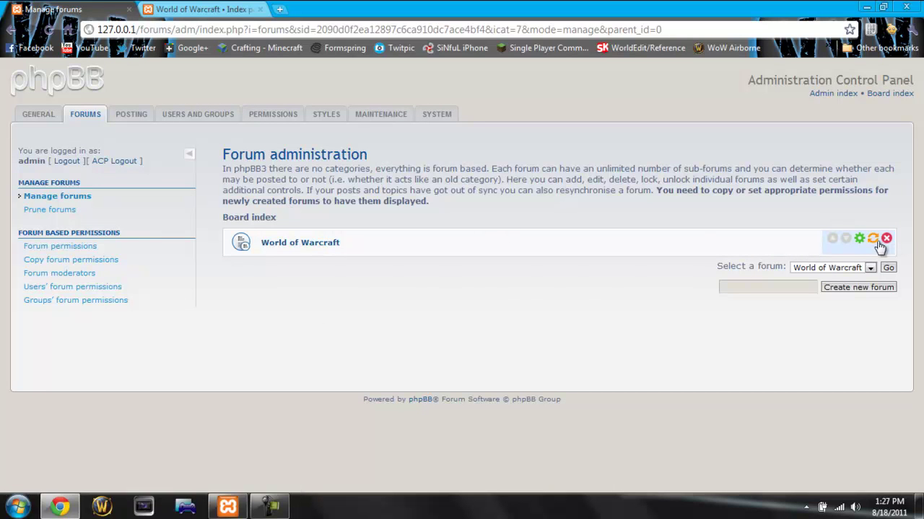
Step: Inside World of Warcraft, enter 'General' as the name for a new forum
click(319, 243)
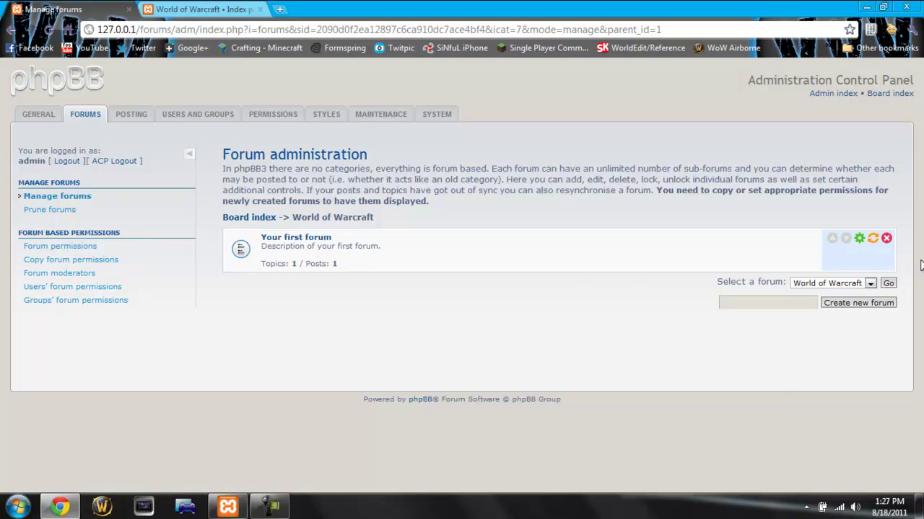
click(887, 240)
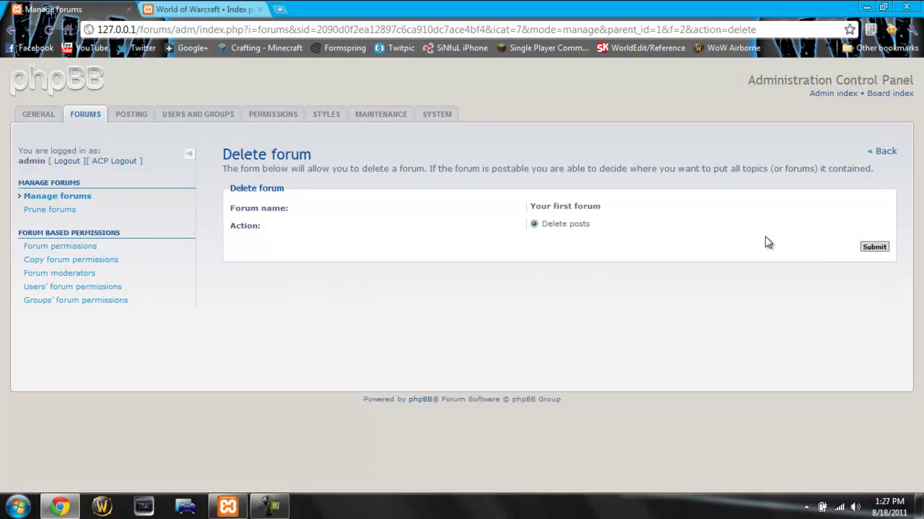
click(889, 153)
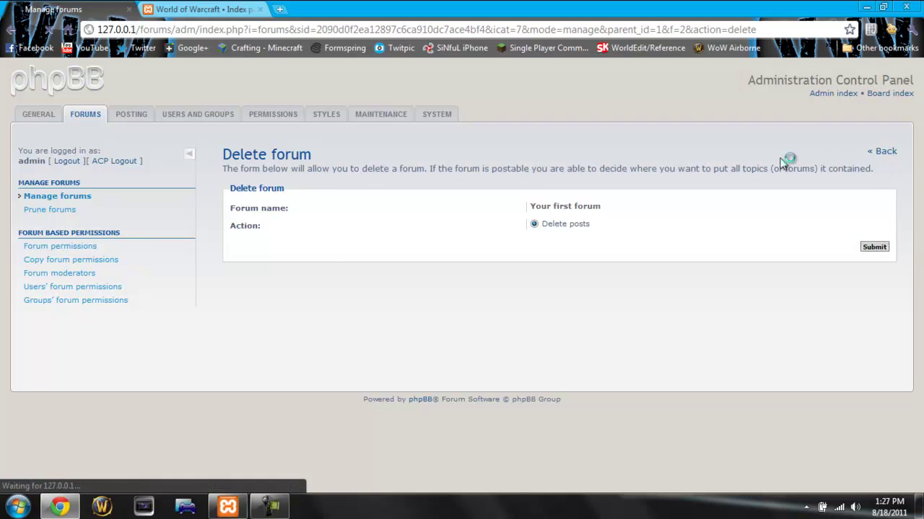
click(764, 301)
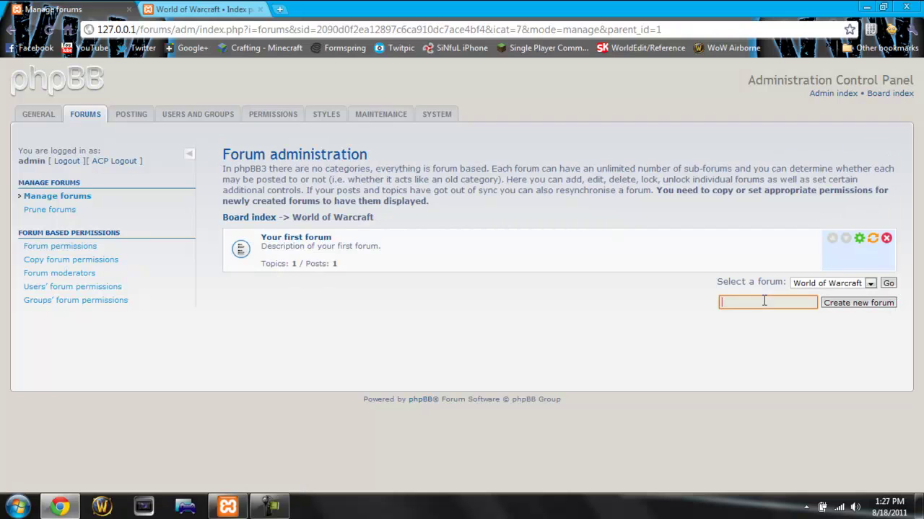
text(General)
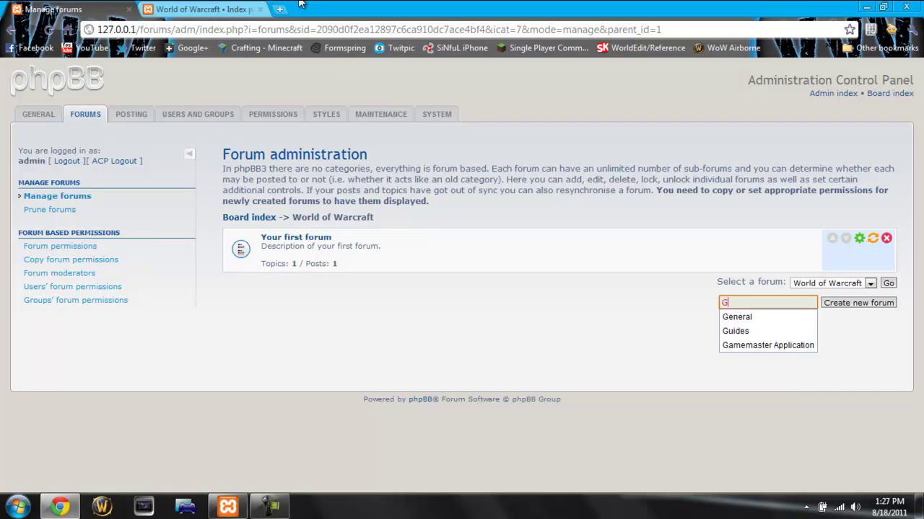
key(Return)
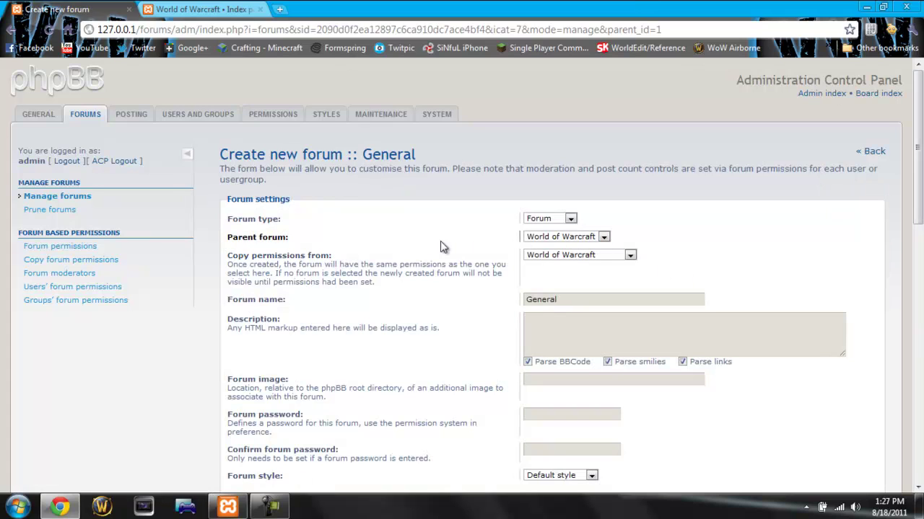
Step: Keep World of Warcraft as the source for the new forum's copied permissions
click(574, 255)
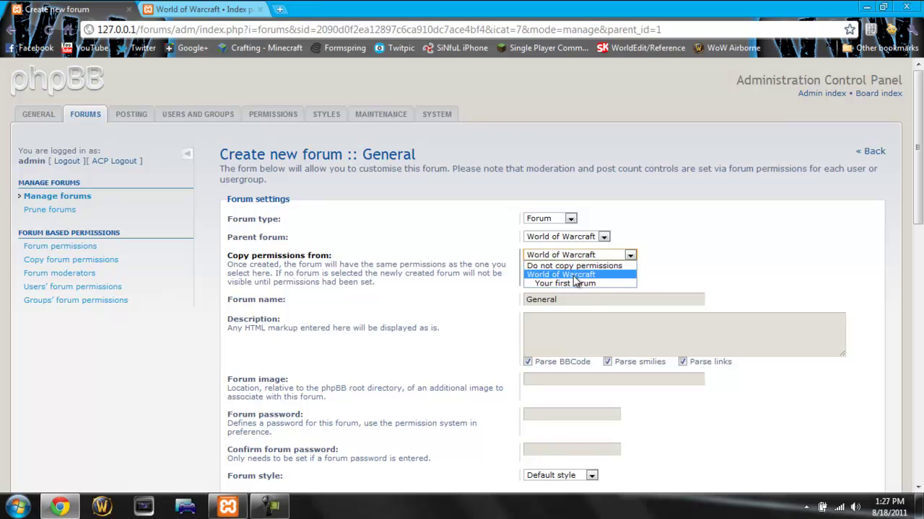
click(566, 277)
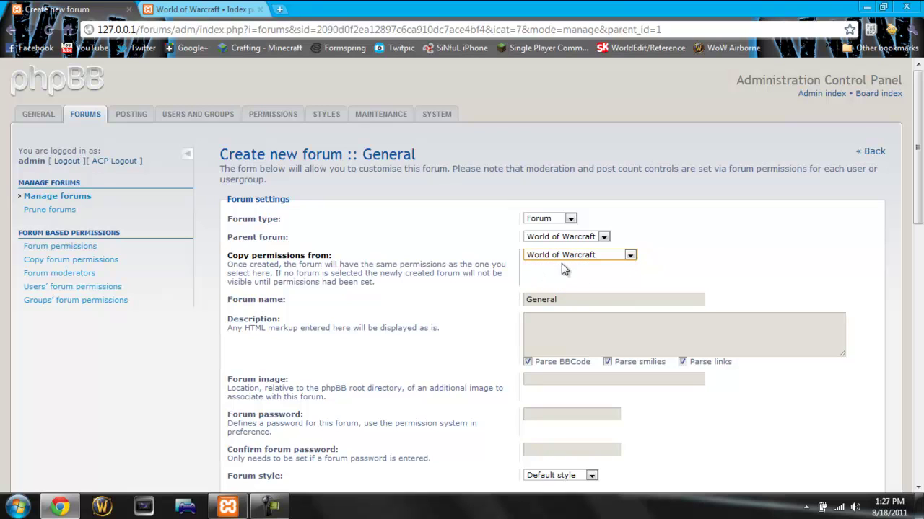
click(549, 224)
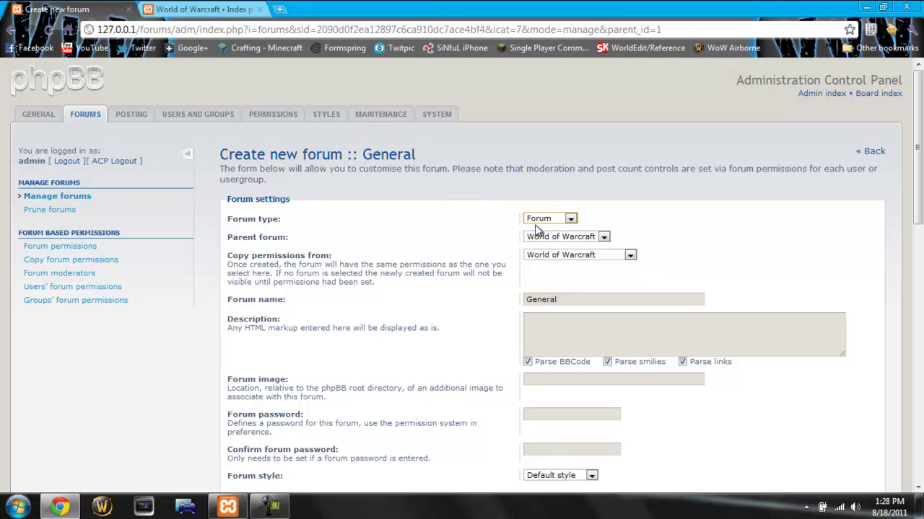
click(570, 257)
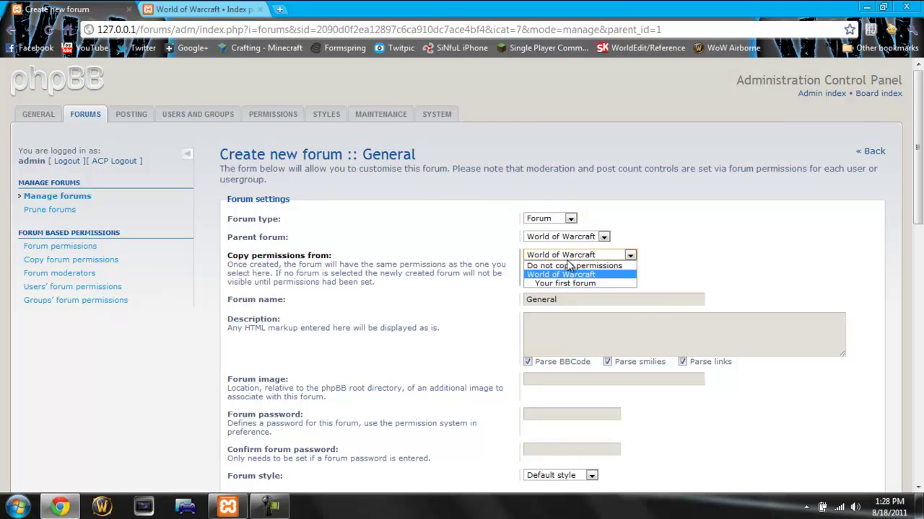
click(558, 273)
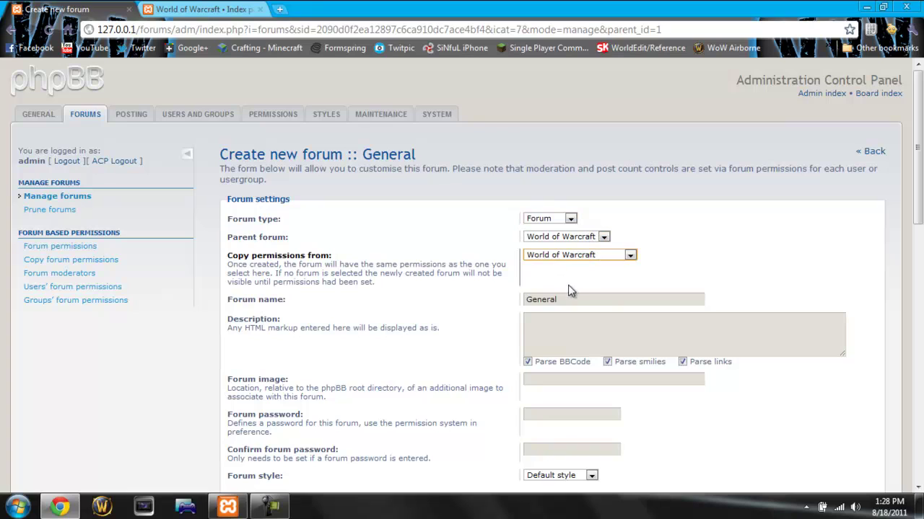
click(532, 320)
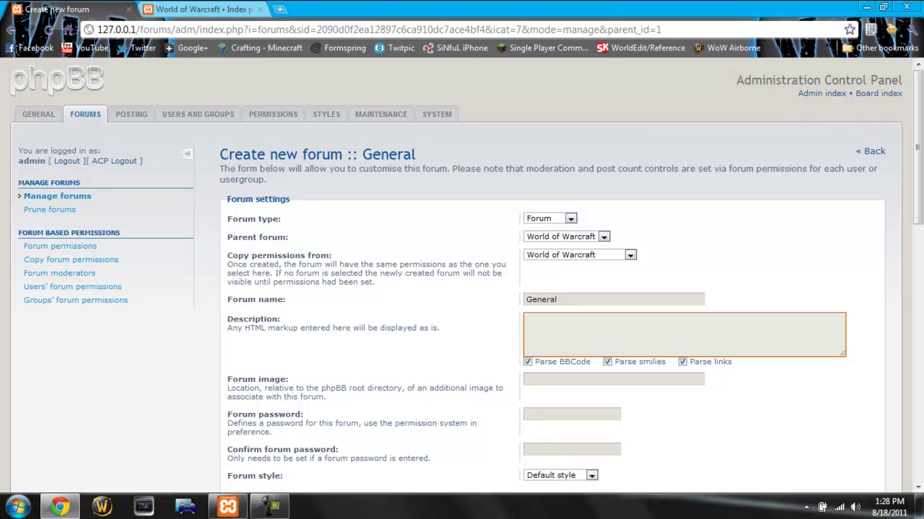
Step: Reconfirm permissions from World of Warcraft and enter the description 'The General Forum for WoW'
click(200, 8)
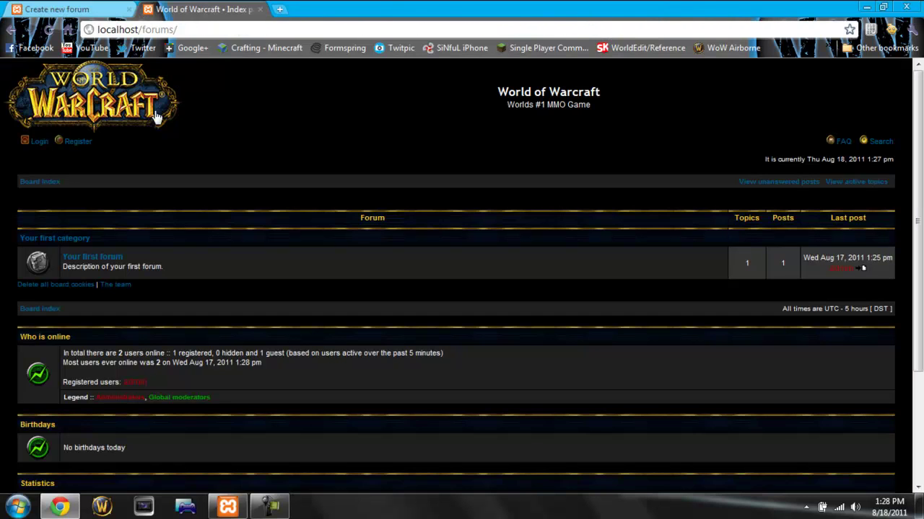
click(78, 6)
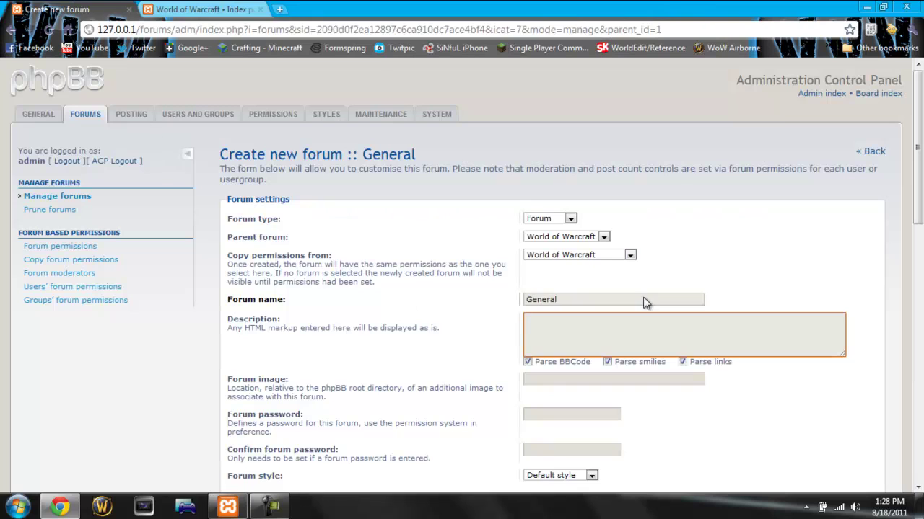
click(581, 256)
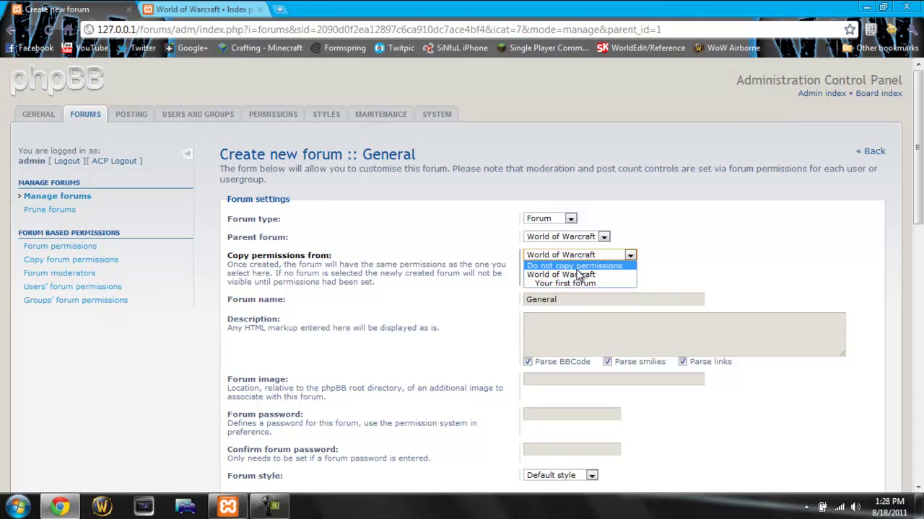
click(577, 269)
click(577, 256)
click(577, 274)
click(562, 322)
click(528, 302)
click(549, 330)
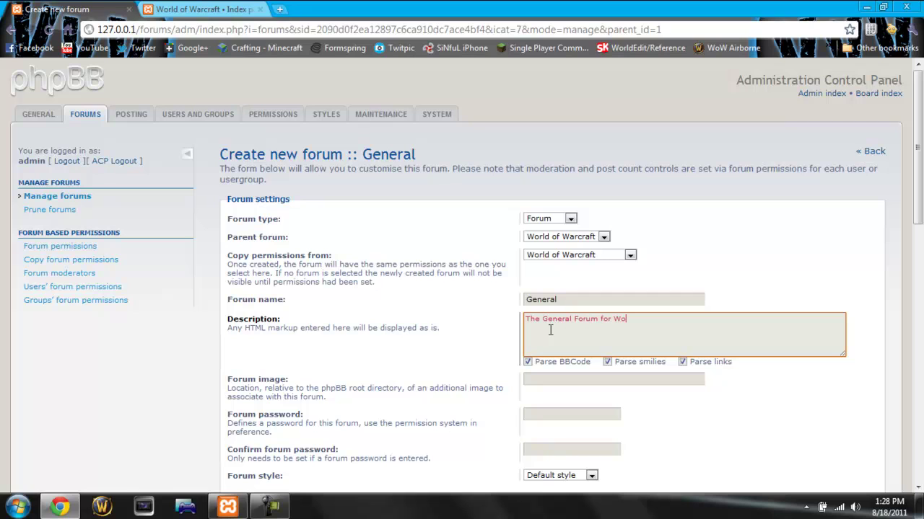
Step: Leave the forum image empty and submit the new General forum
scroll(483, 231, down, 3)
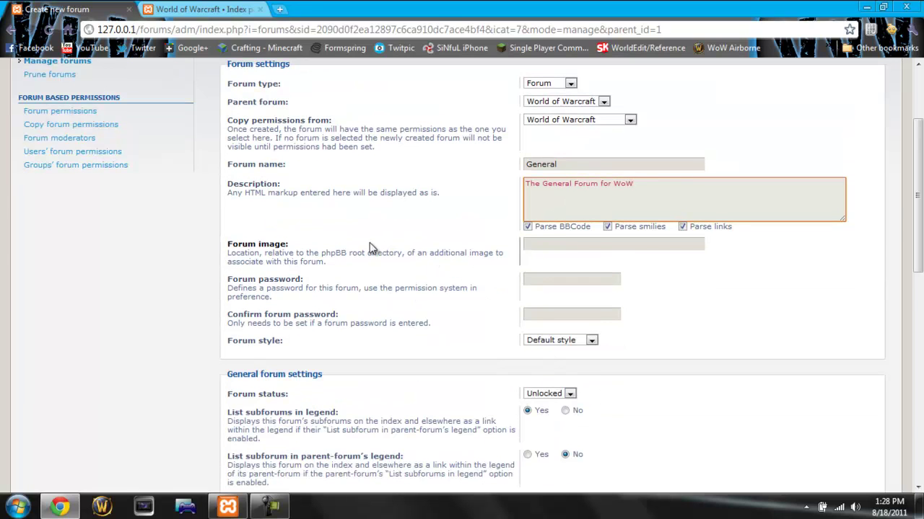
click(600, 249)
scroll(679, 257, down, 1)
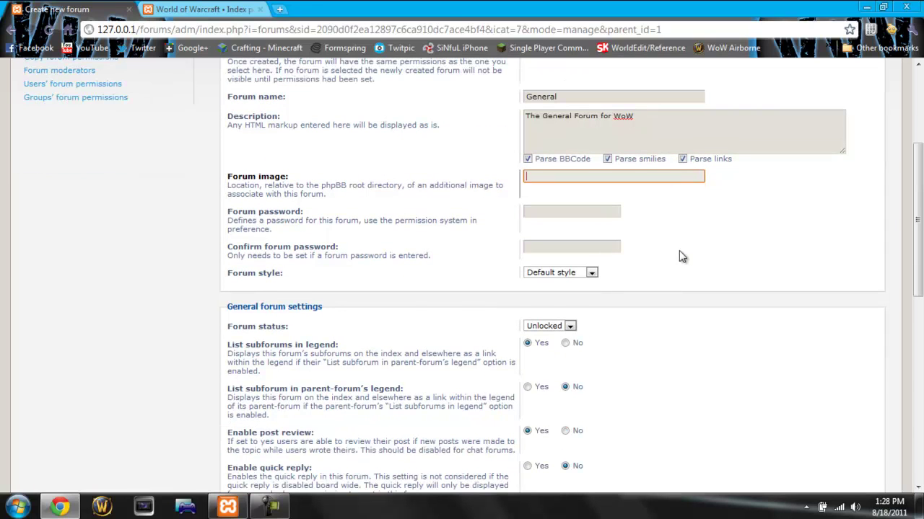
scroll(556, 400, down, 1)
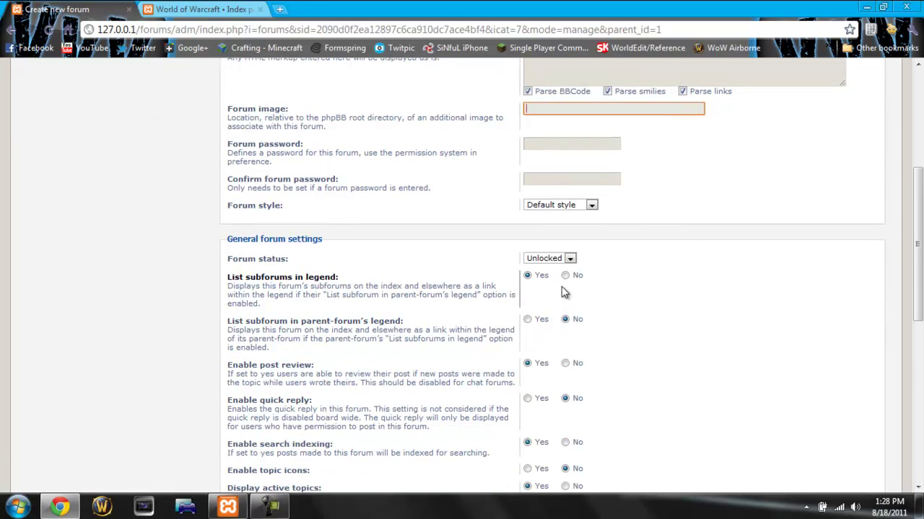
click(549, 260)
scroll(543, 345, down, 5)
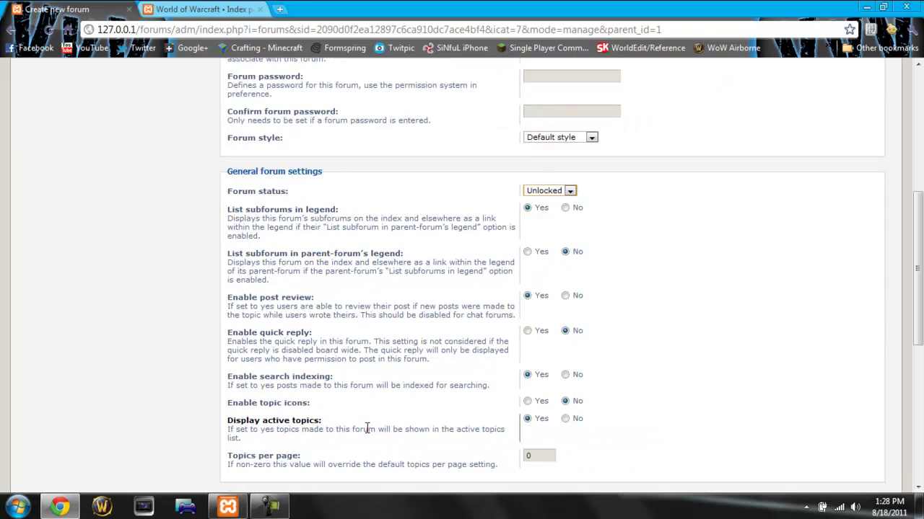
scroll(606, 350, down, 2)
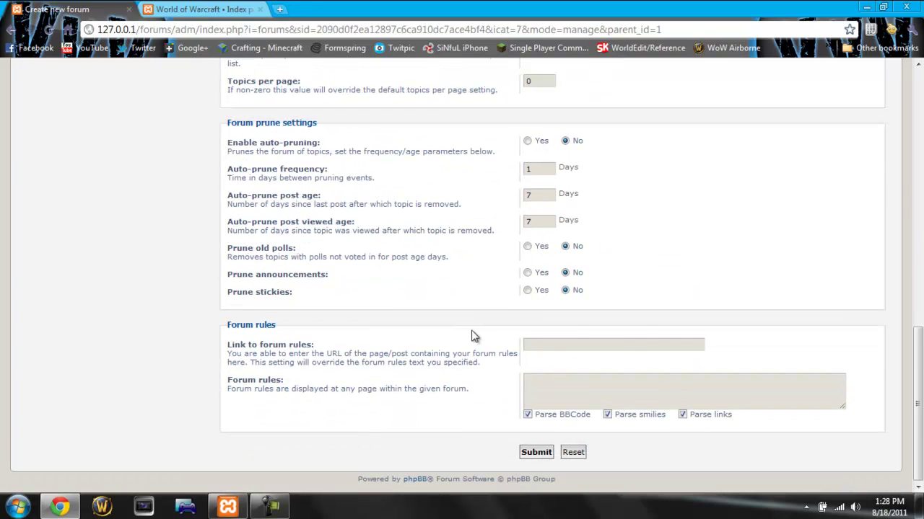
click(534, 452)
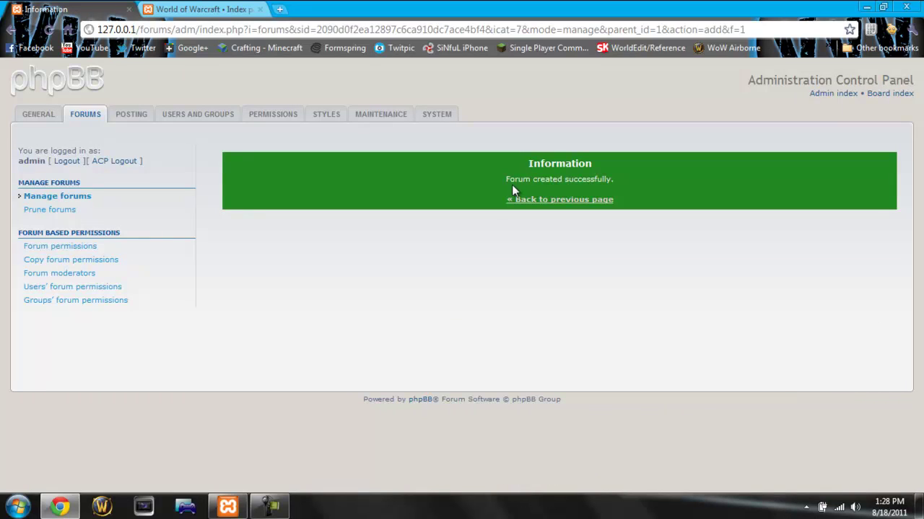
Step: Reload the board index so General appears, then return to Manage forums
click(261, 5)
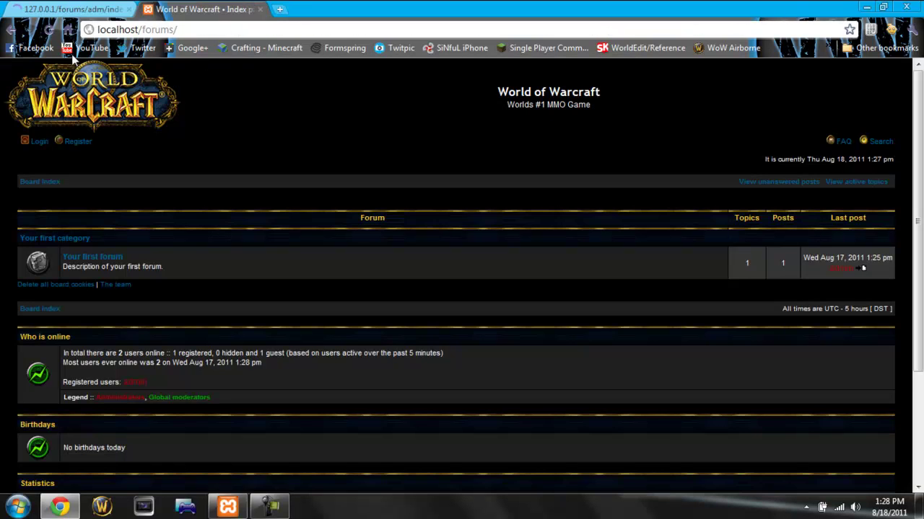
click(52, 29)
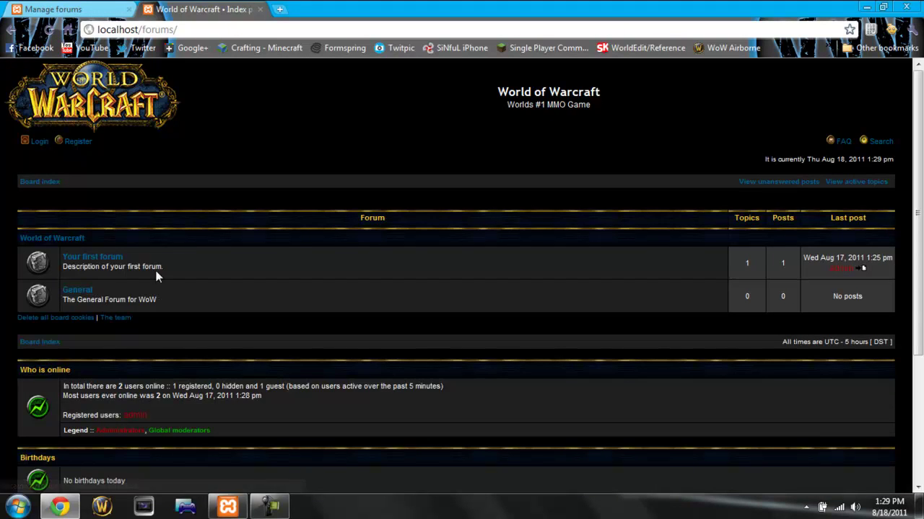
click(72, 9)
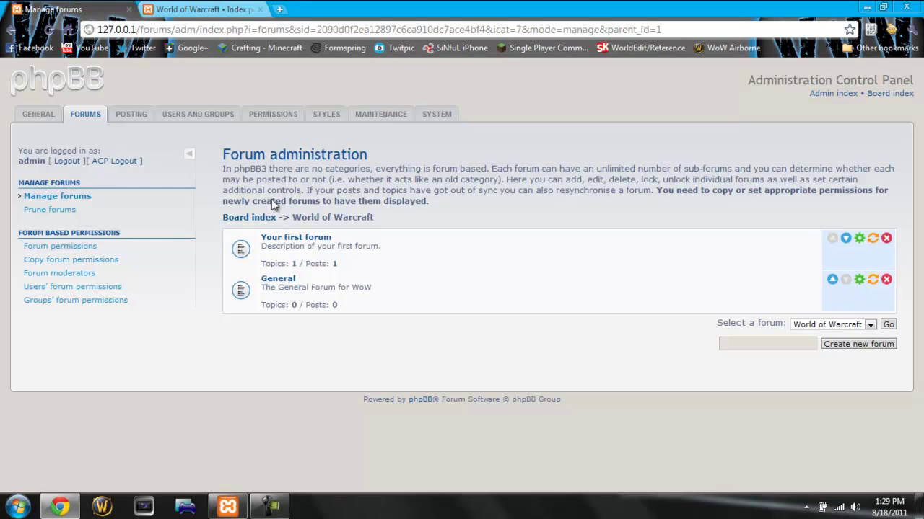
Step: Delete Your first forum along with its posts, then reload the board index
click(886, 239)
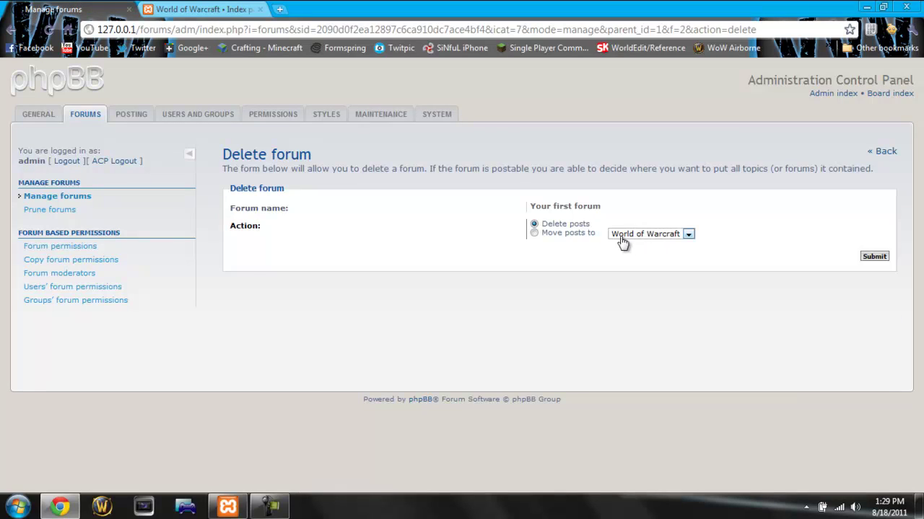
click(873, 256)
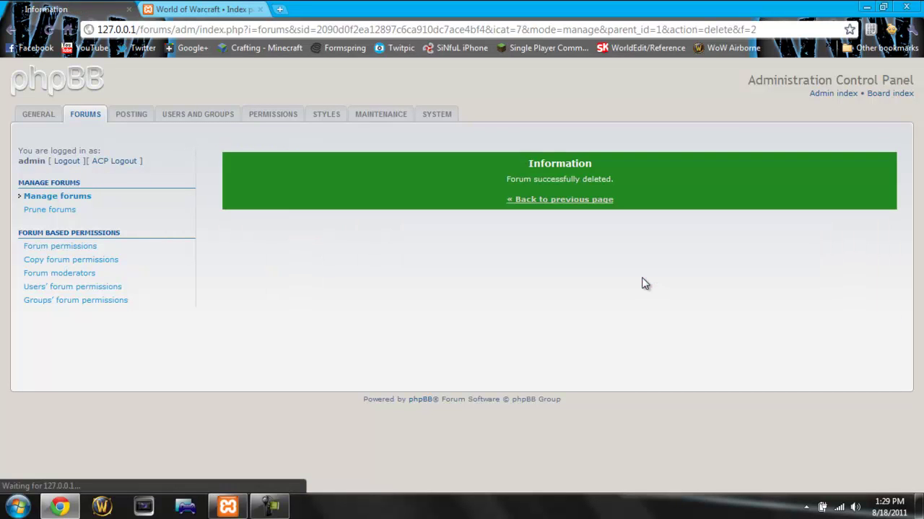
click(546, 204)
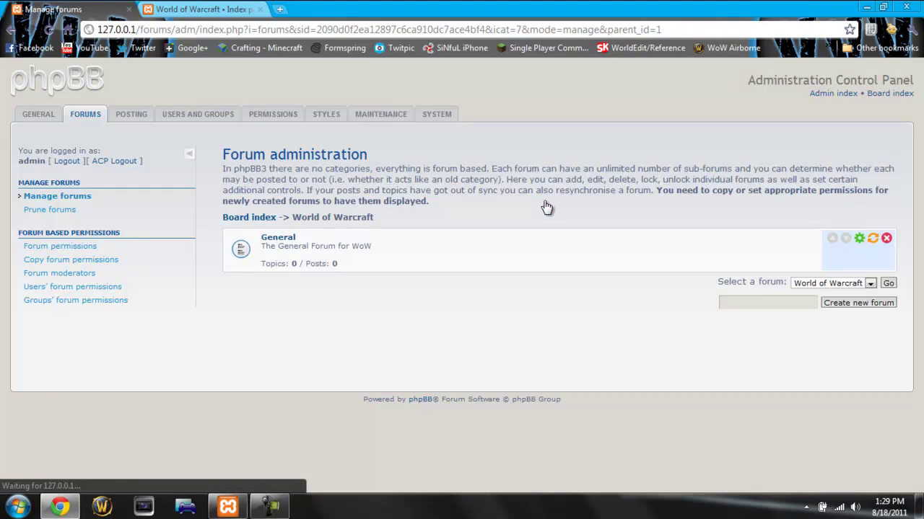
key(ctrl+Tab)
click(45, 32)
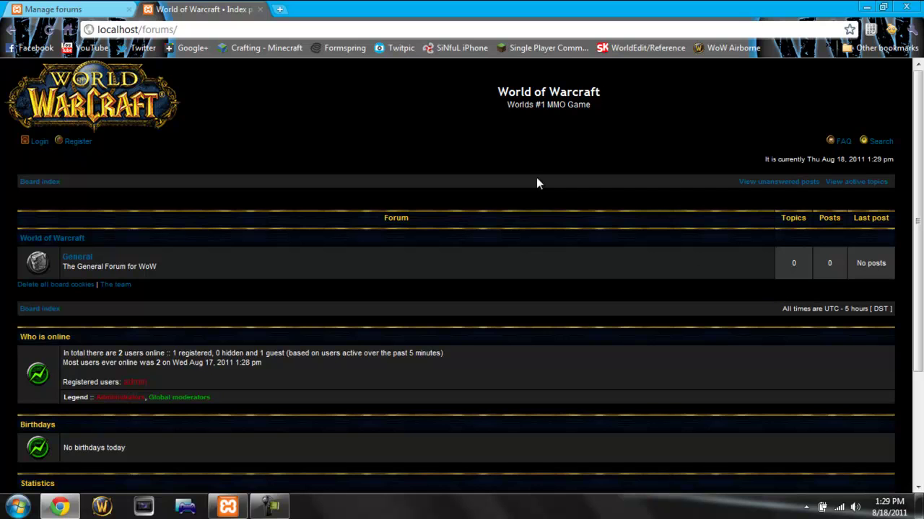
Step: Open General, start a new topic, and log in with the admin account credentials
click(82, 261)
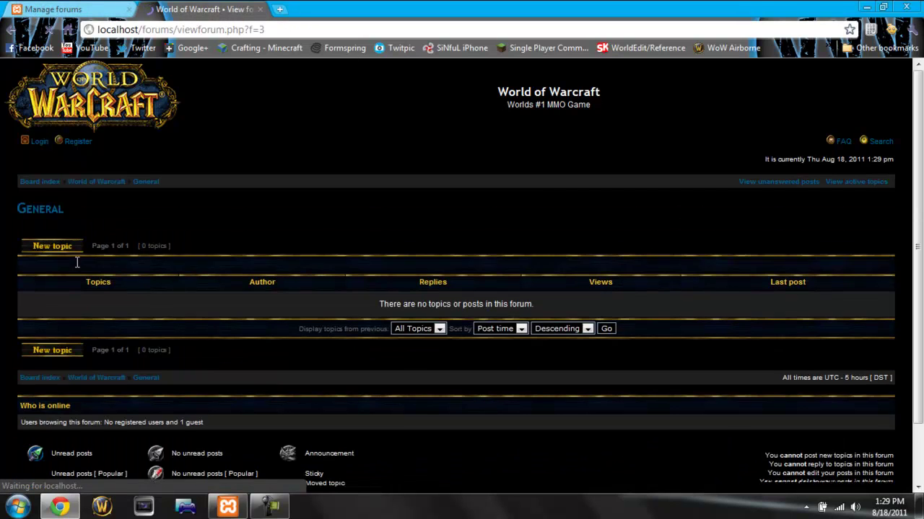
click(75, 249)
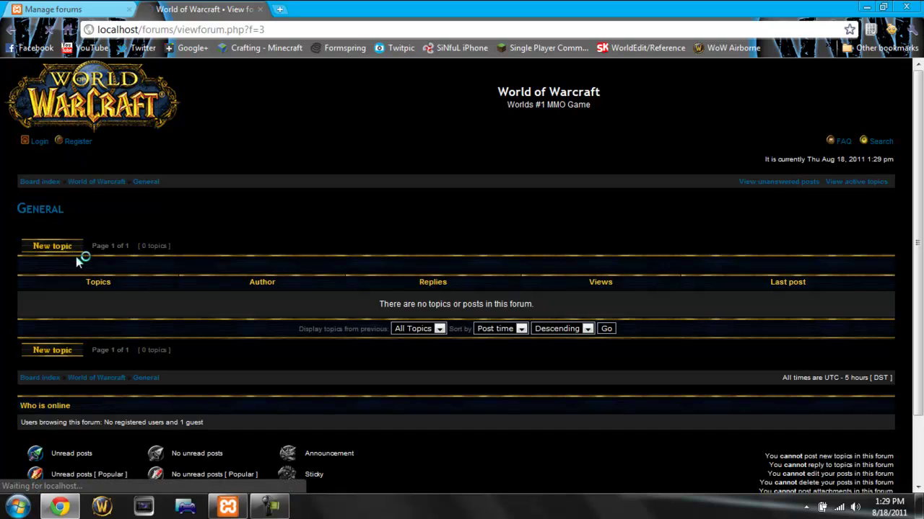
text(admin)
key(Tab)
text(***)
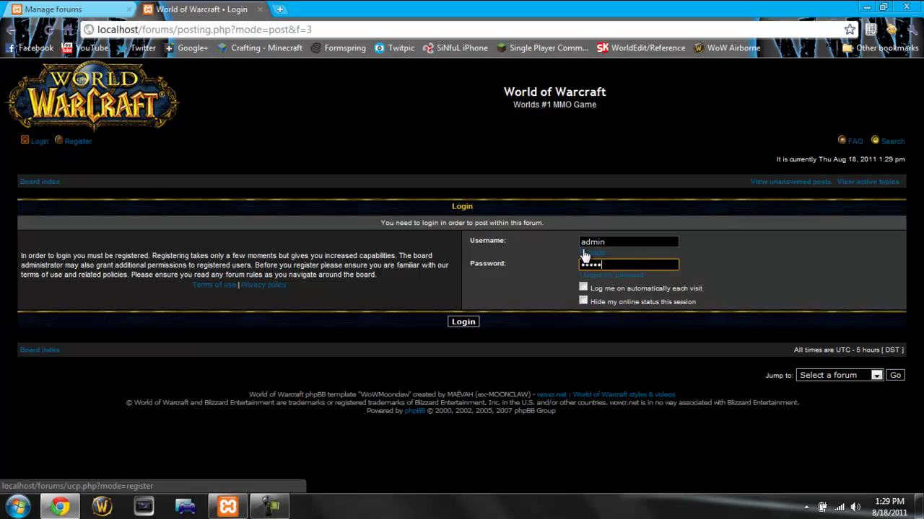
text(*****)
key(Return)
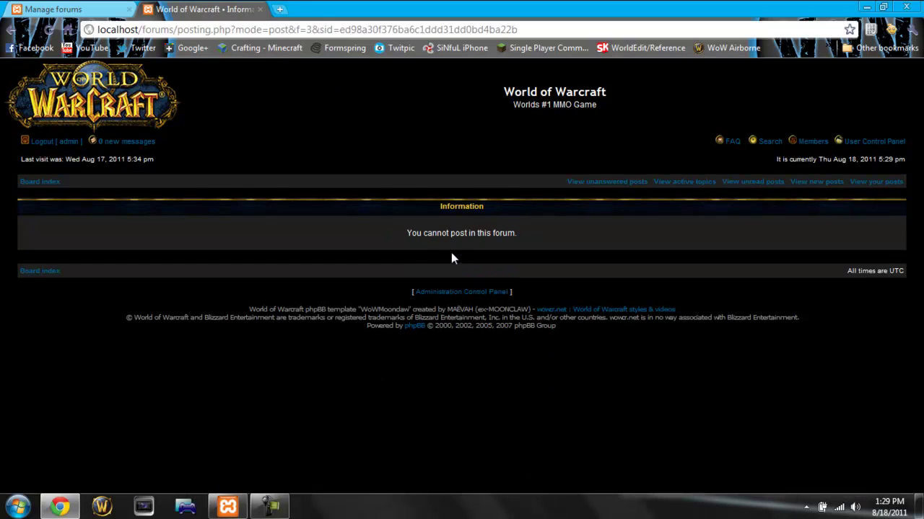
click(61, 7)
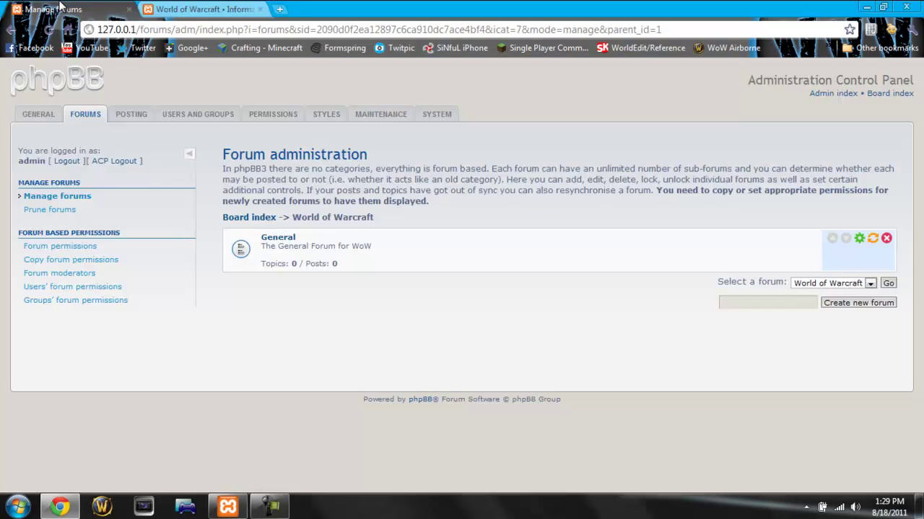
Step: Open forum permissions for General and add the Administrators group
click(286, 241)
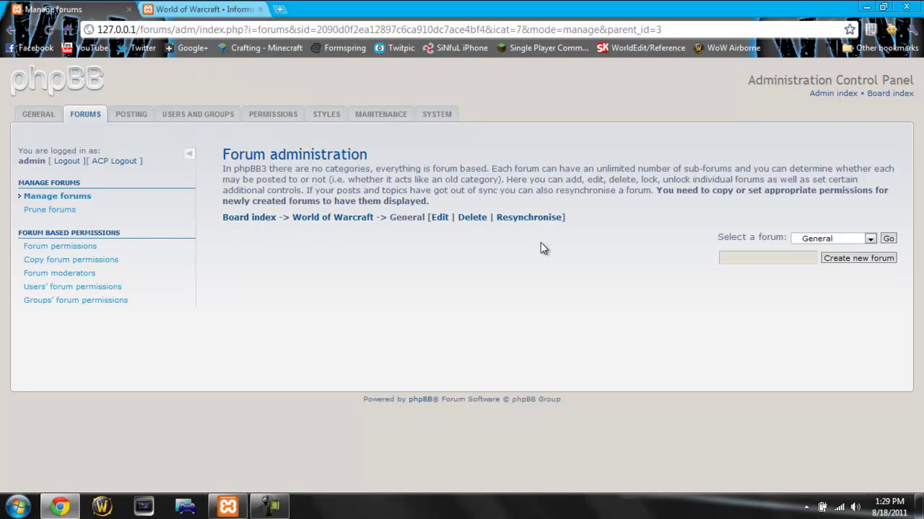
click(72, 250)
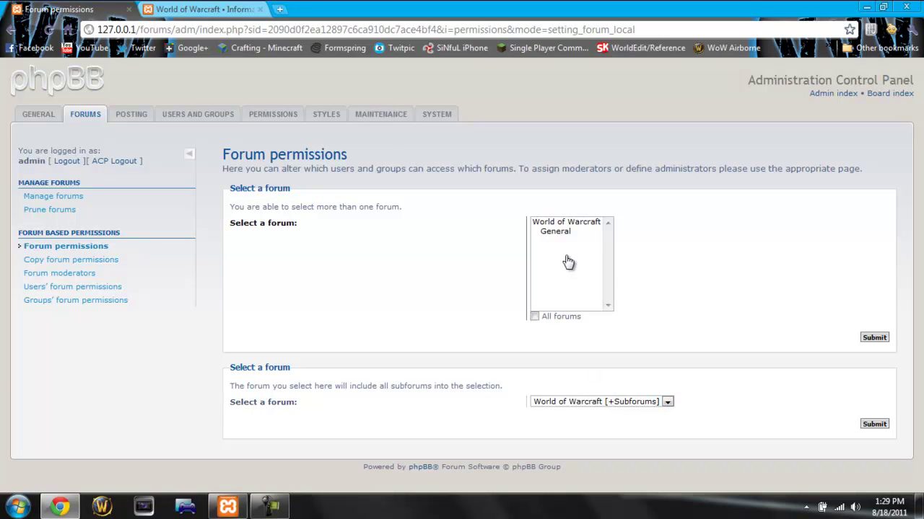
click(561, 234)
click(874, 337)
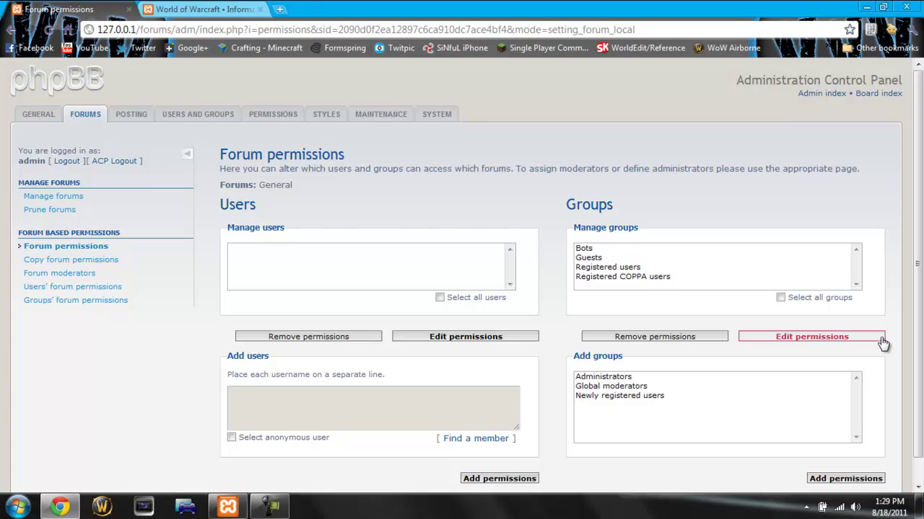
click(621, 378)
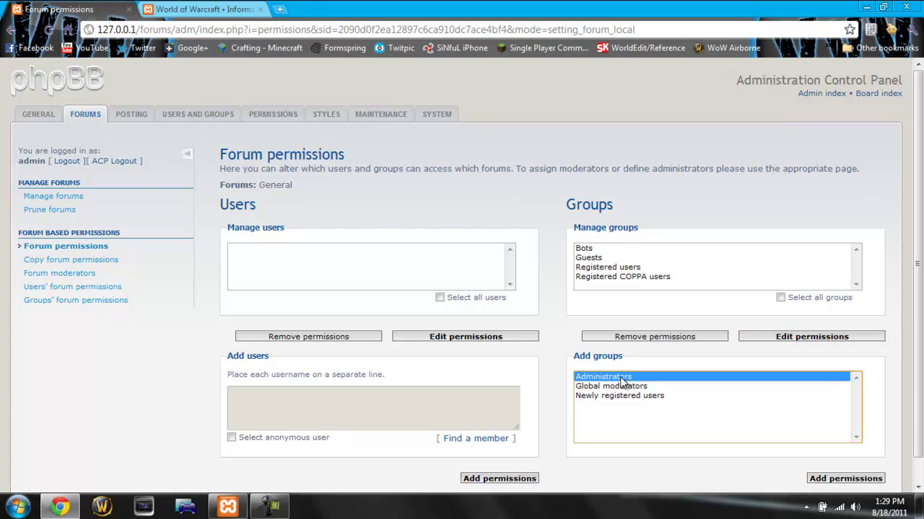
click(858, 479)
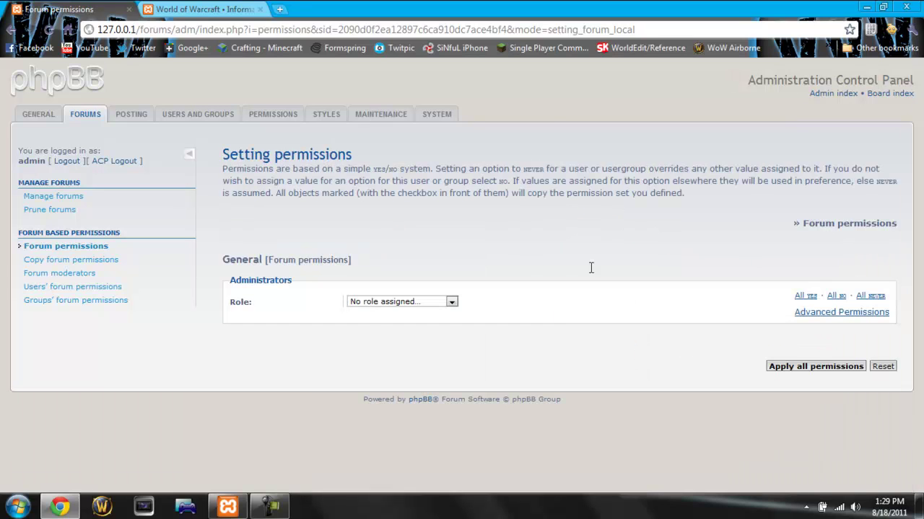
Step: Assign Administrators the Full Access role on General and apply the permissions
click(429, 309)
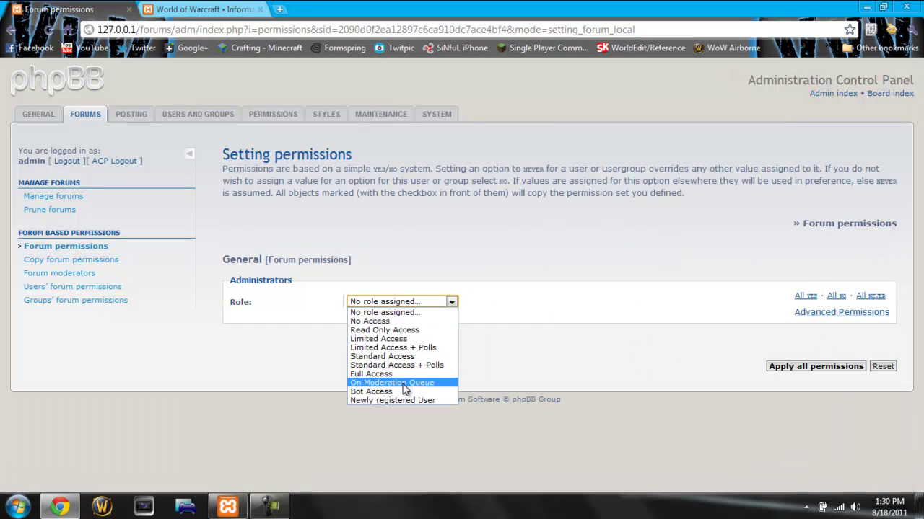
click(426, 374)
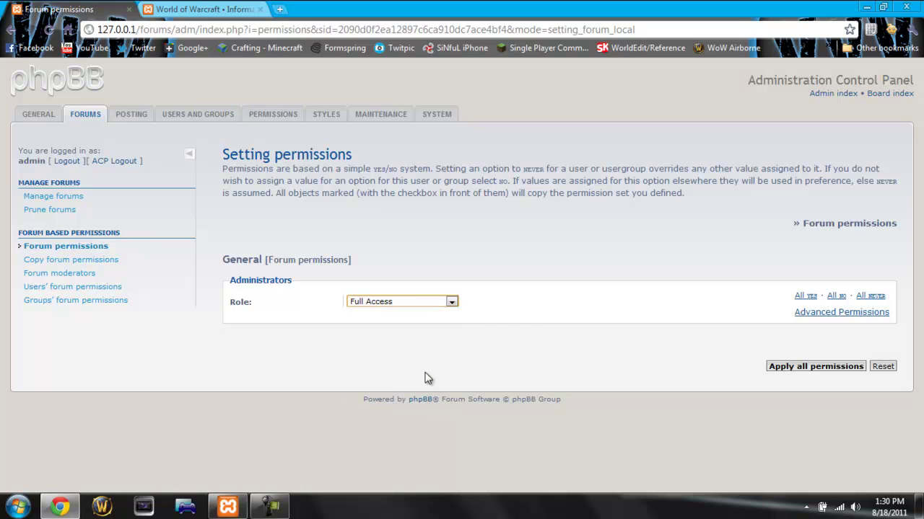
click(809, 369)
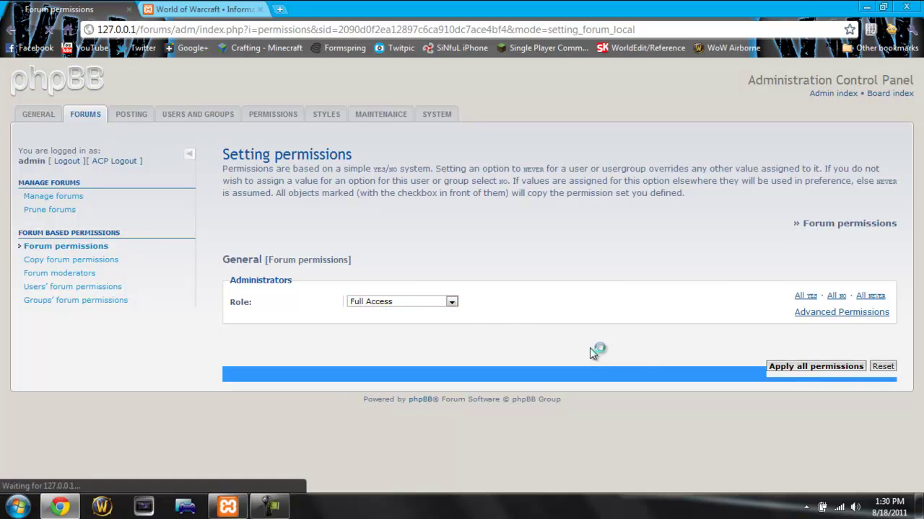
click(598, 202)
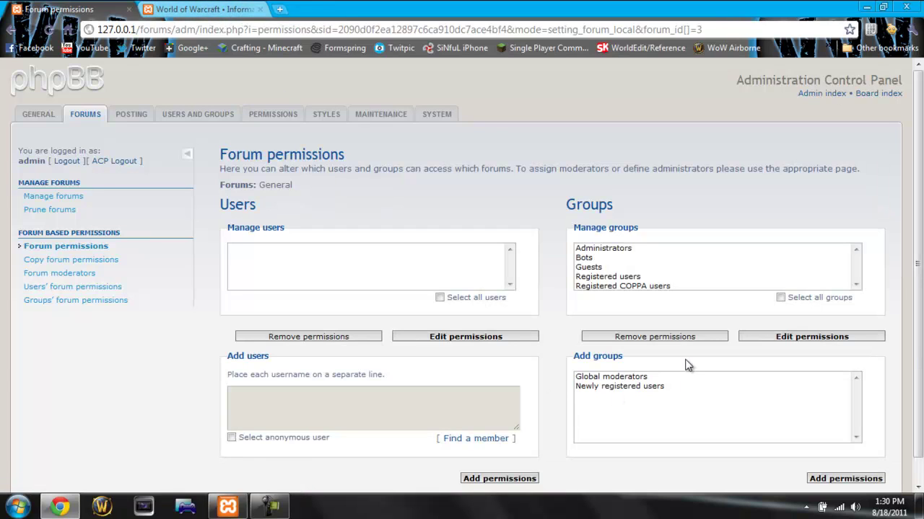
click(657, 391)
click(617, 380)
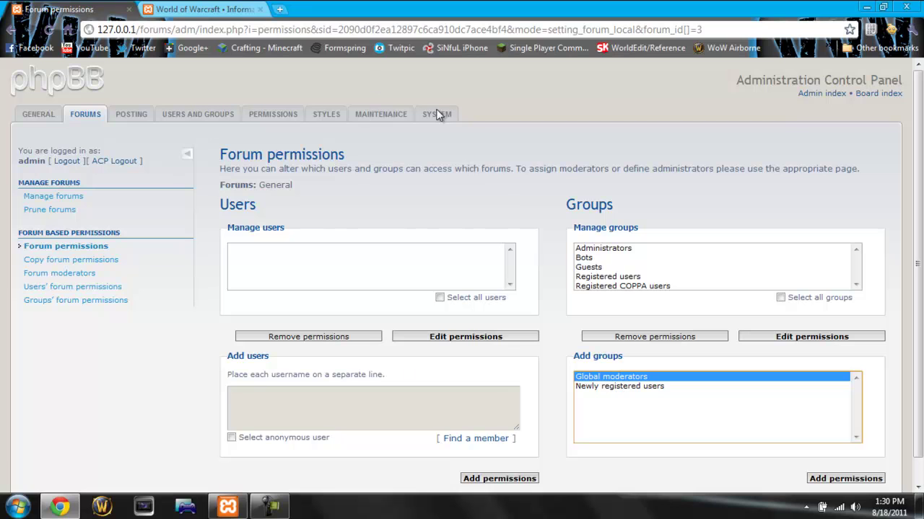
click(245, 9)
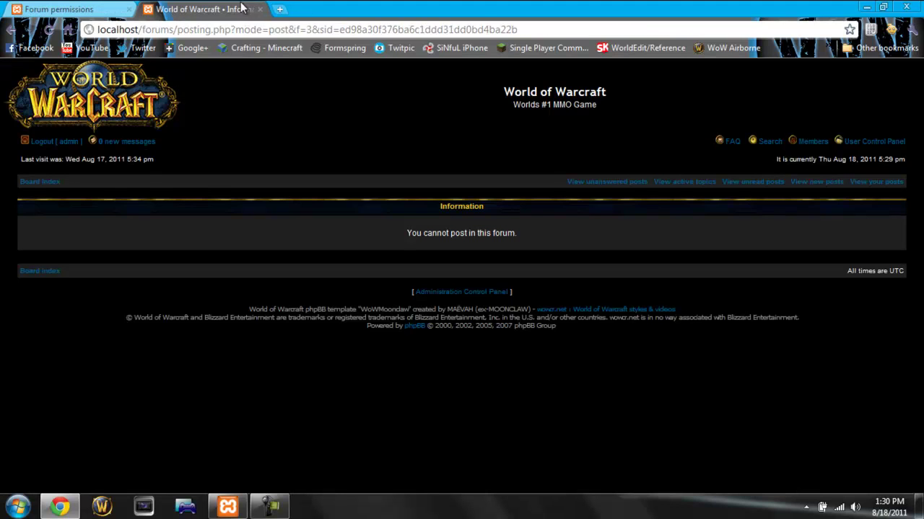
Step: Reload the posting page and enter the subject 'Welcome to the Unofficial World of Warcraft Forum'
click(48, 30)
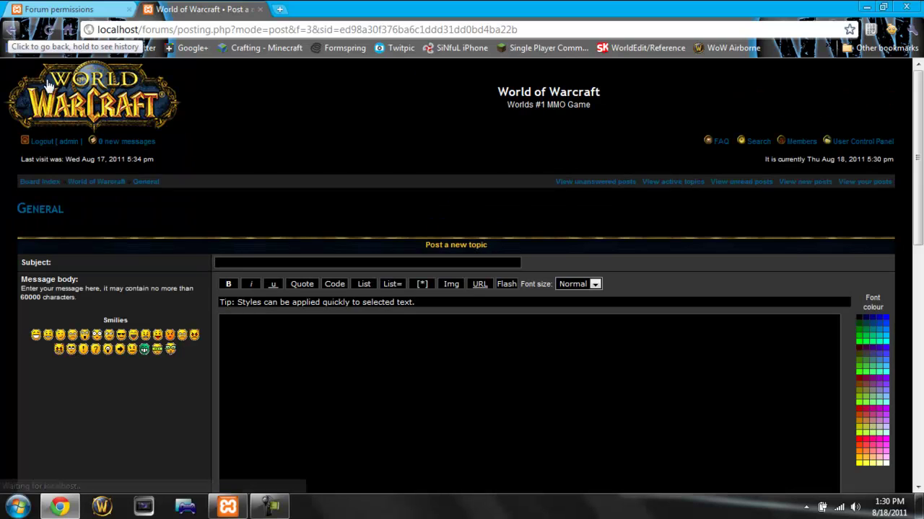
click(400, 263)
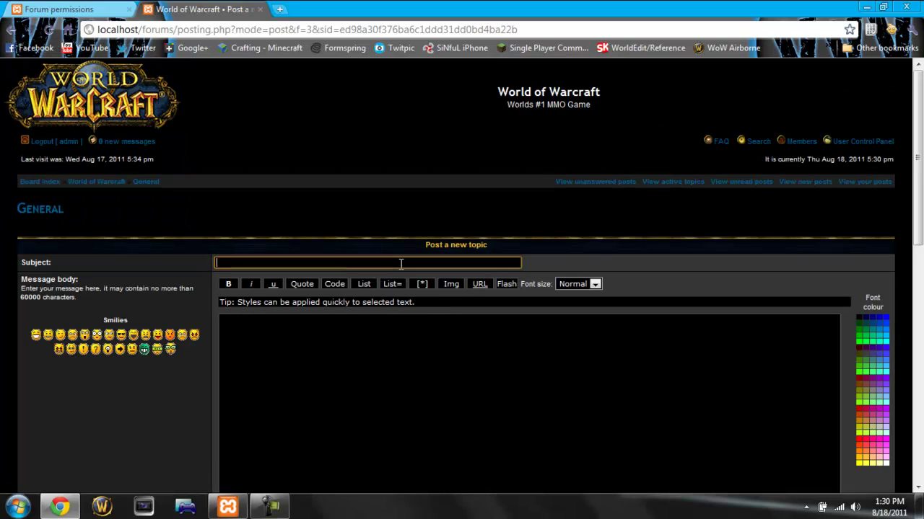
text(Welcome to the Un)
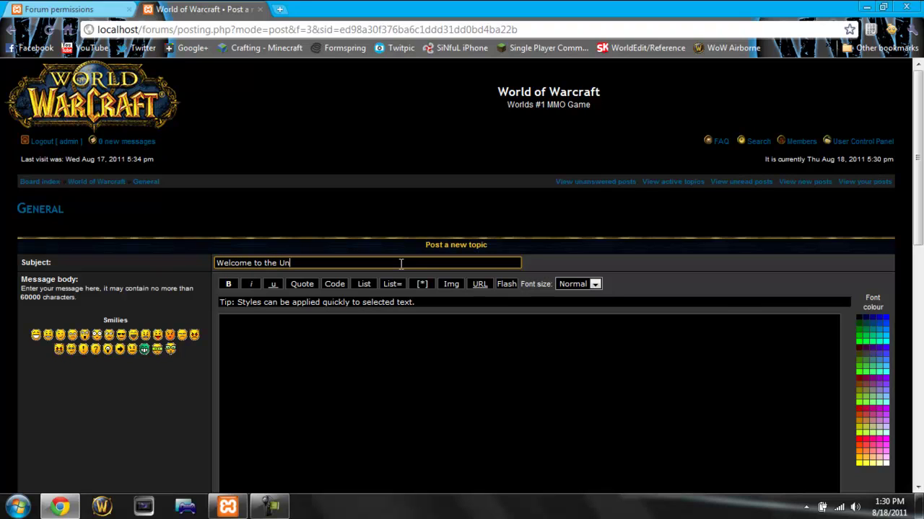
text(official Wor)
key(BackSpace)
text(or)
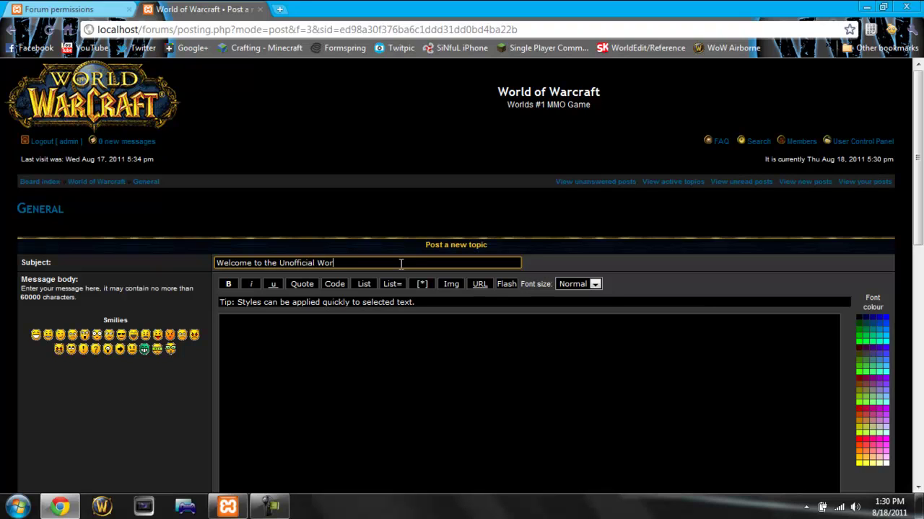
text(ld of Warcraft Forum)
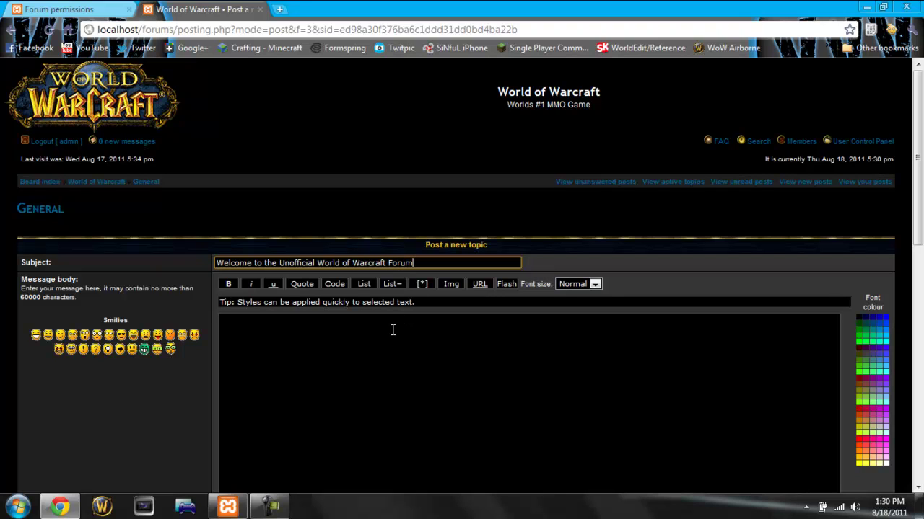
click(392, 329)
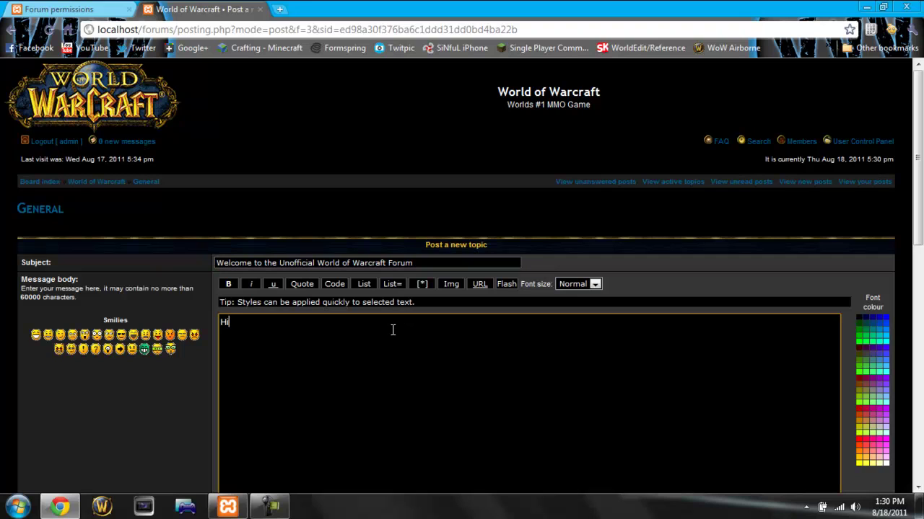
Step: Fill the message body with repeated 'Hi' and select all of it
text(Hi)
key(ctrl+a)
key(ctrl+c)
key(ctrl+v)
key(ctrl+v)
key(ctrl+v)
key(ctrl+v)
key(ctrl+v)
key(ctrl+v)
key(ctrl+v)
key(ctrl+v)
key(ctrl+v)
key(ctrl+v)
key(ctrl+v)
key(ctrl+v)
key(ctrl+v)
key(ctrl+v)
key(ctrl+v)
key(ctrl+v)
key(ctrl+v)
key(ctrl+v)
key(ctrl+v)
key(ctrl+v)
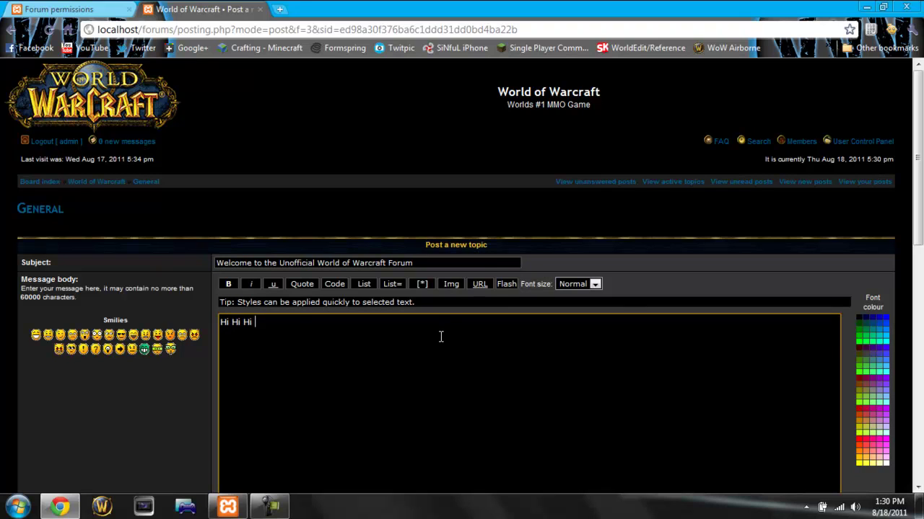
key(ctrl+v)
key(ctrl+v)
key(ctrl+v)
key(ctrl+v)
key(ctrl+v)
key(ctrl+v)
key(ctrl+v)
key(ctrl+v)
key(ctrl+v)
key(ctrl+v)
key(ctrl+v)
key(ctrl+v)
key(ctrl+v)
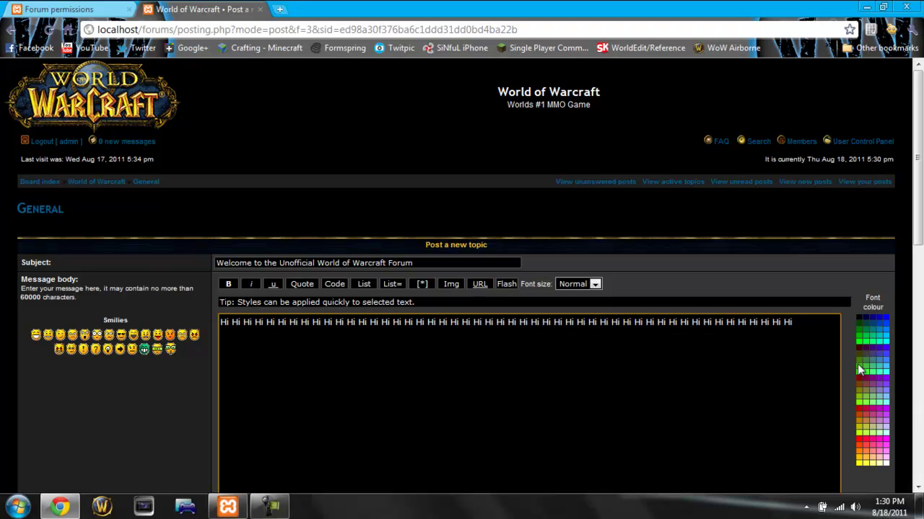
key(ctrl+shift+Left)
key(ctrl+shift+Left)
key(ctrl+shift+Left)
key(ctrl+shift+Left)
key(ctrl+shift+Left)
key(ctrl+shift+Left)
key(ctrl+shift+Left)
key(ctrl+shift+Left)
key(ctrl+shift+Left)
key(ctrl+shift+Left)
key(ctrl+shift+Left)
key(ctrl+shift+Left)
key(ctrl+shift+Left)
drag(524, 331, 174, 308)
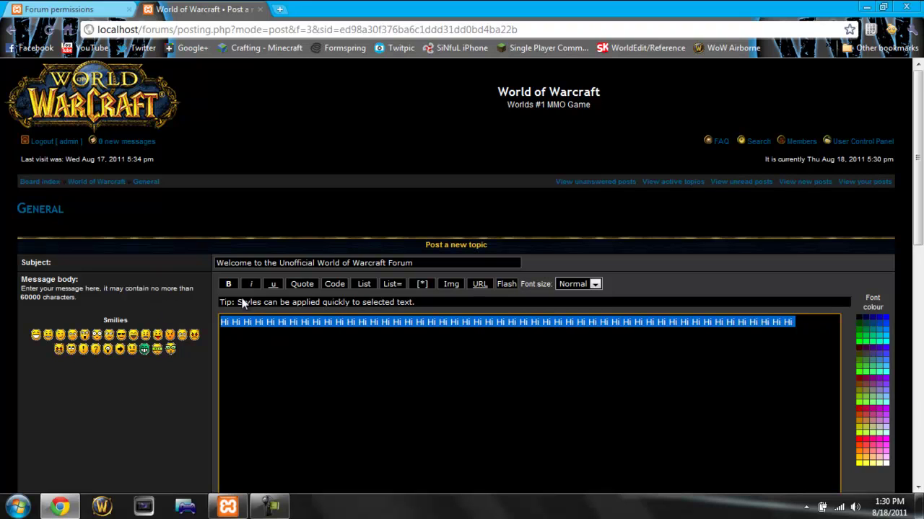
Step: Format the text Huge, bold, italic, underlined and red, then submit the topic
click(593, 285)
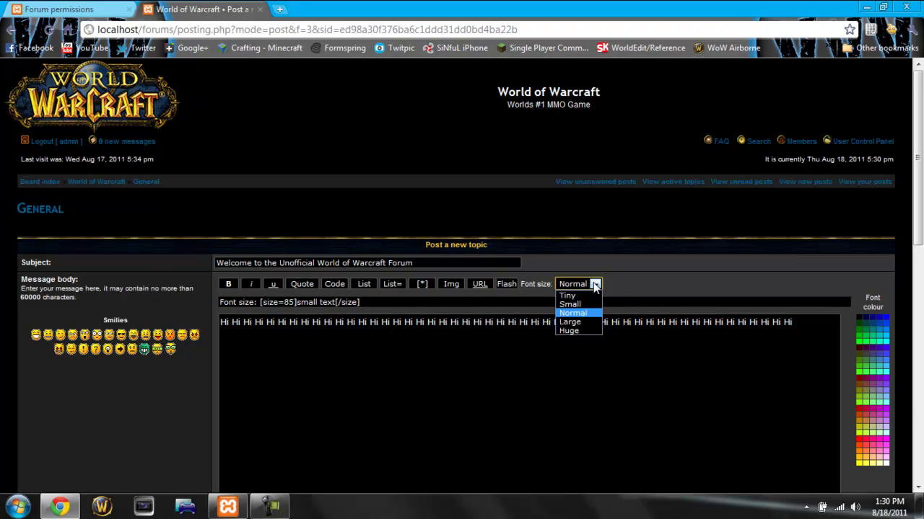
click(588, 332)
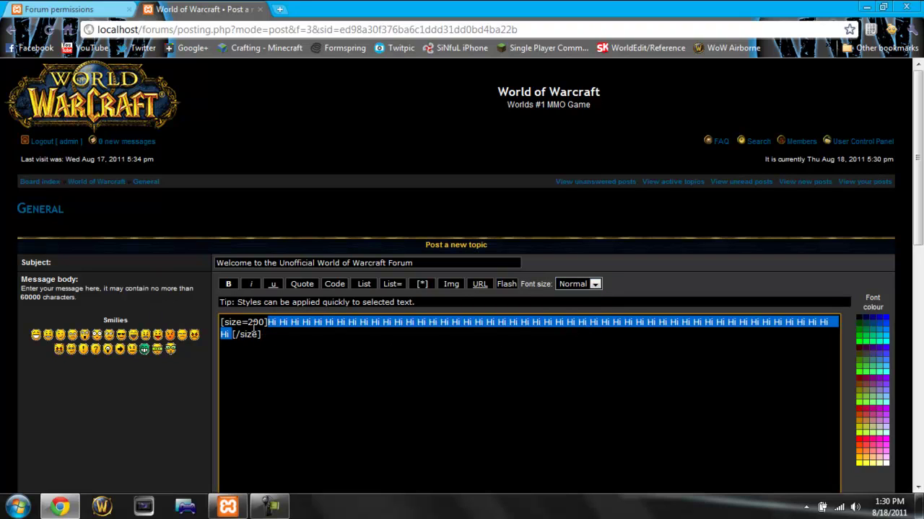
click(231, 284)
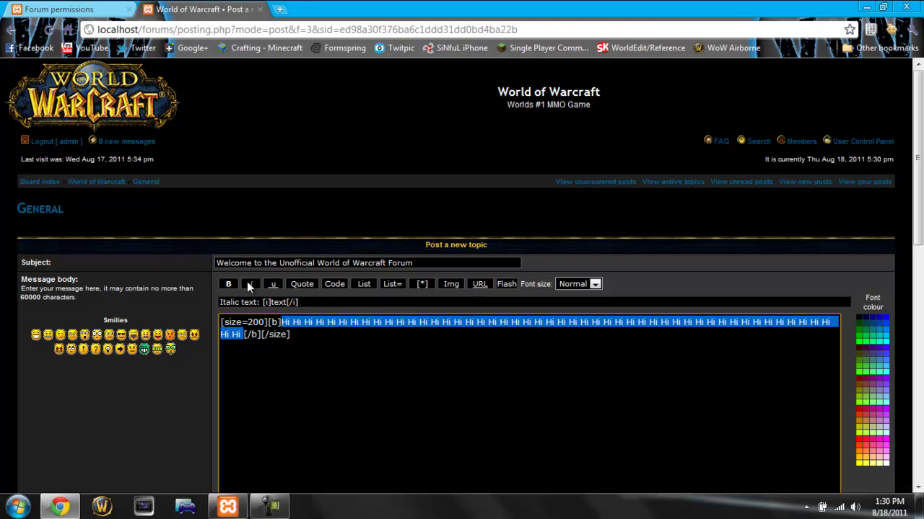
click(247, 283)
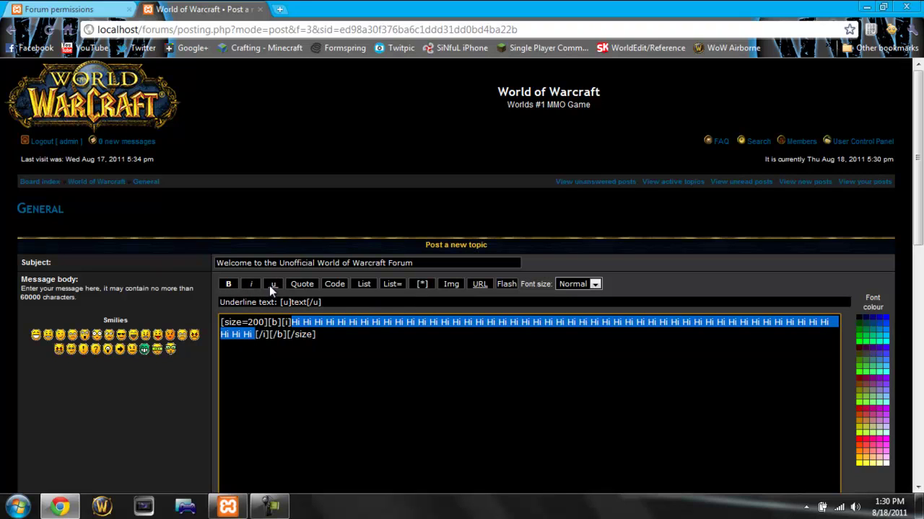
click(269, 285)
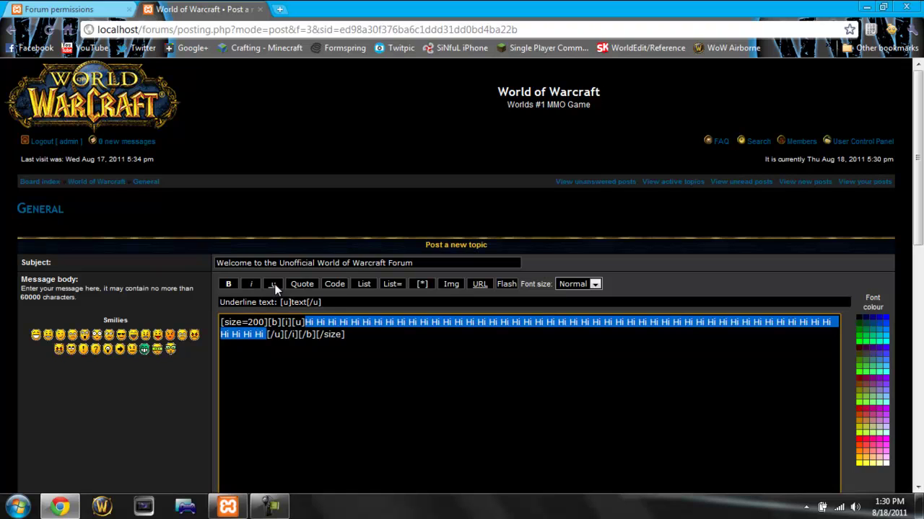
click(861, 447)
scroll(644, 360, down, 3)
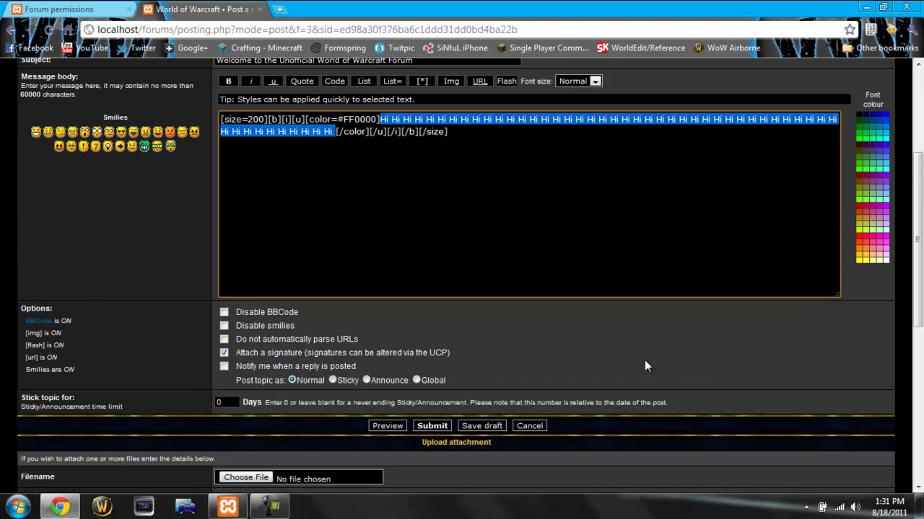
click(431, 429)
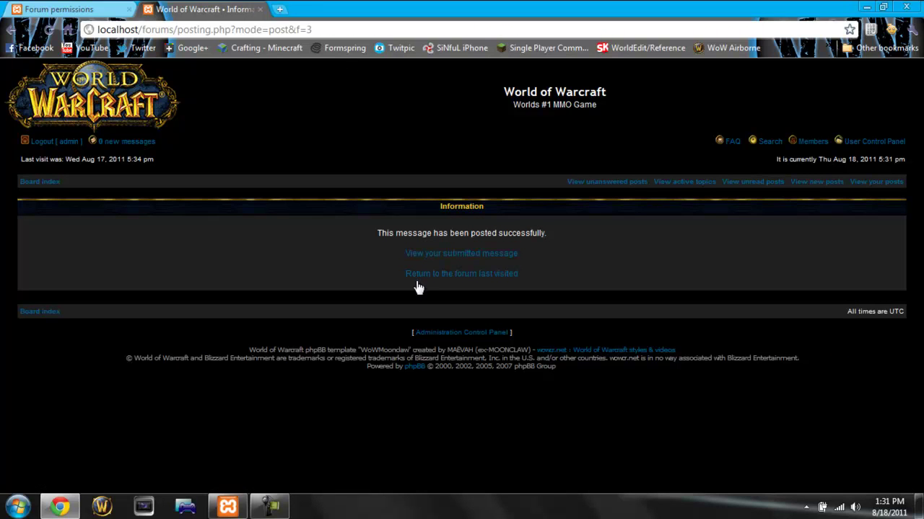
Step: Go back to the General forum and open the welcome topic to check its large red text
click(441, 275)
scroll(342, 281, down, 3)
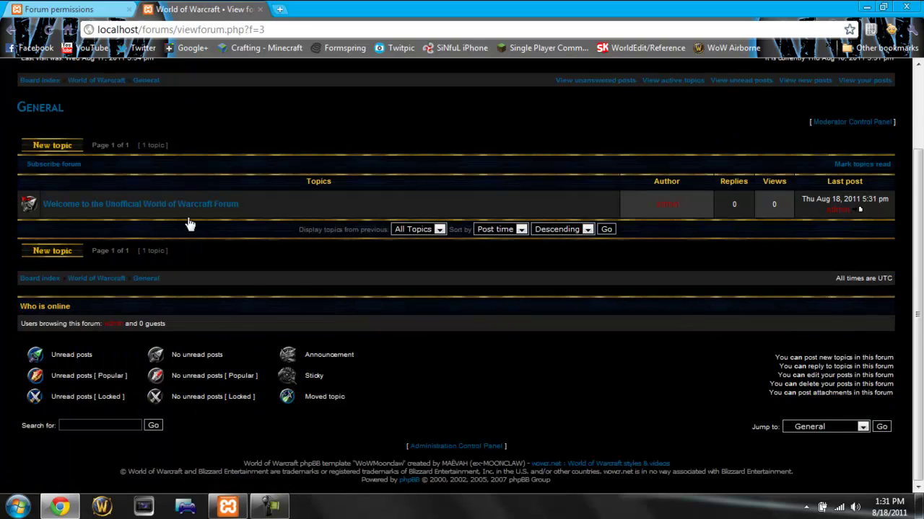
click(151, 206)
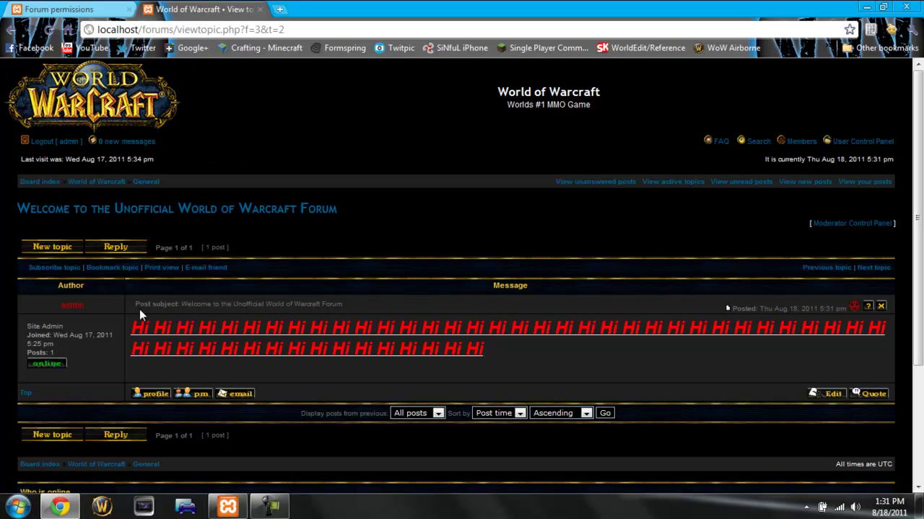
Step: Return to the board index, which lists General with 1 topic and 1 post
click(86, 92)
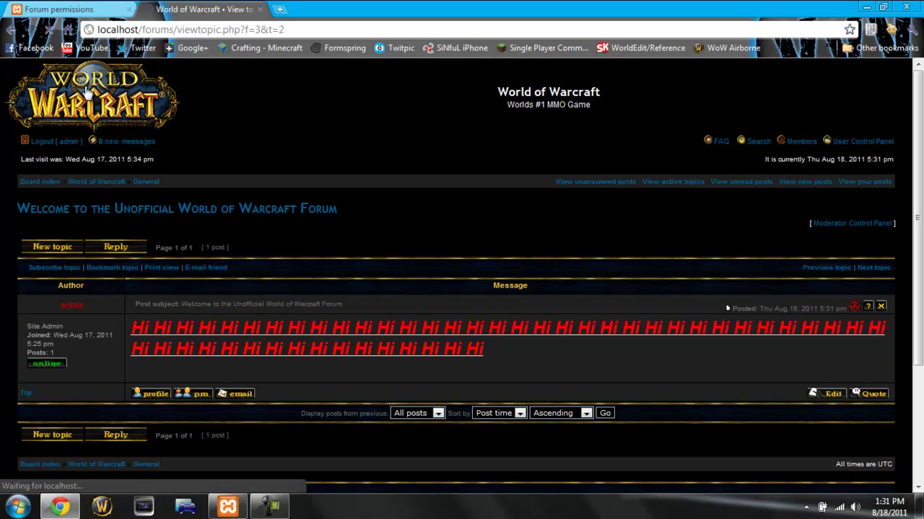
right_click(123, 315)
click(94, 284)
click(76, 278)
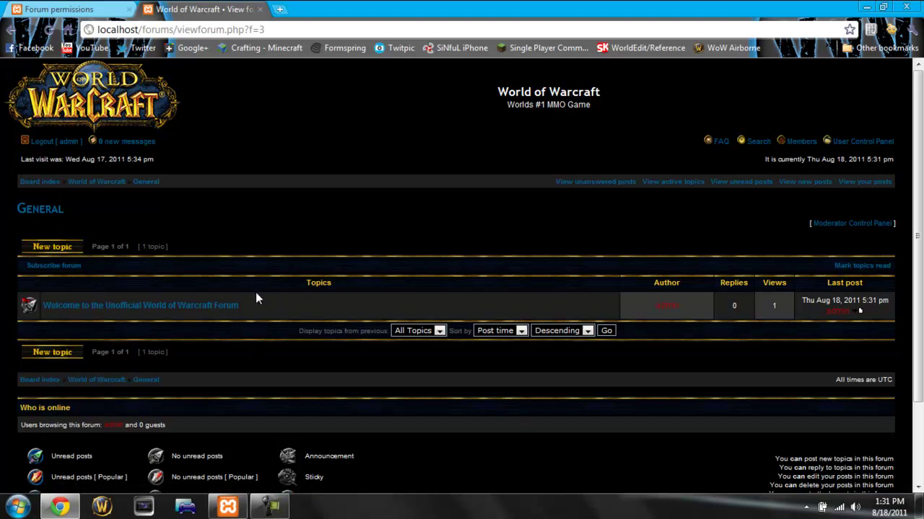
click(91, 83)
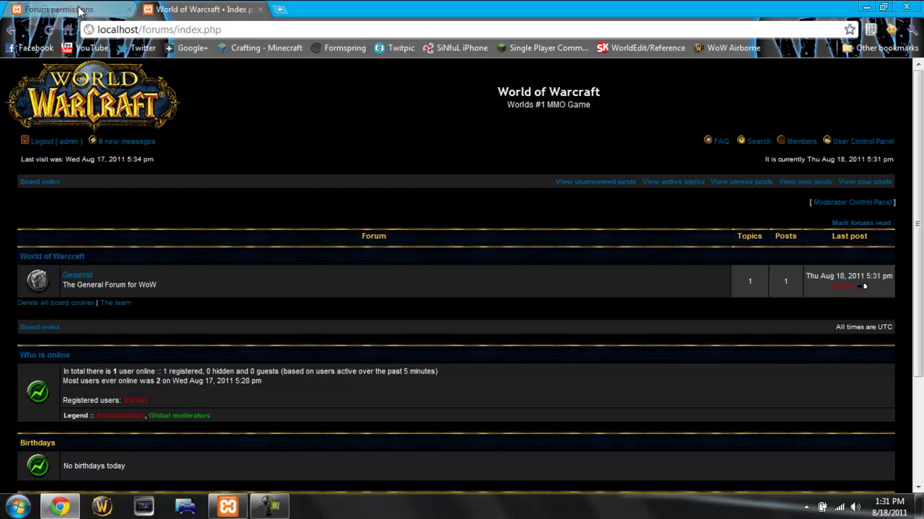
click(251, 30)
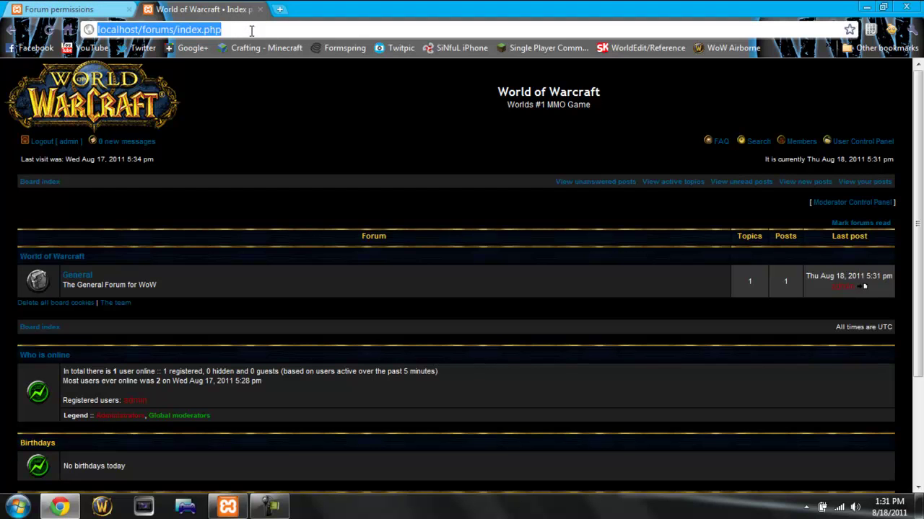